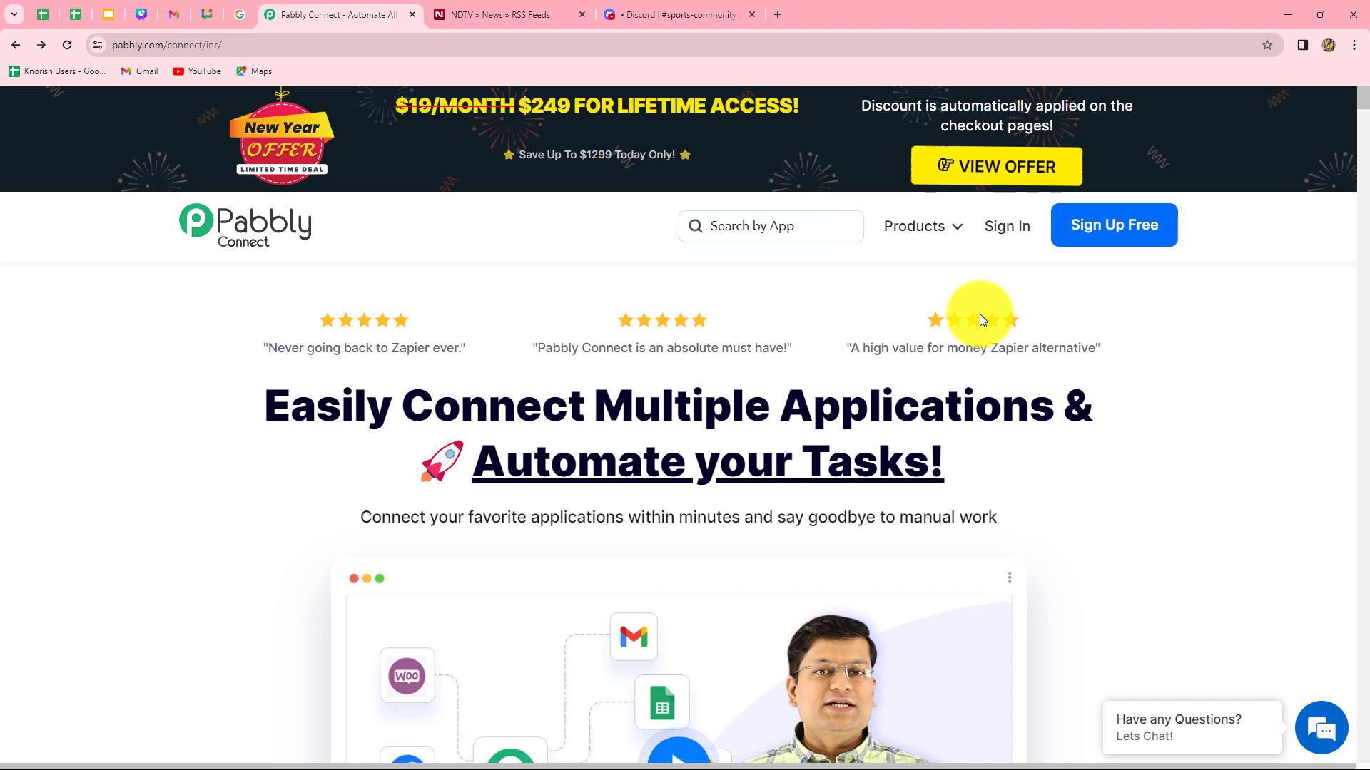
Step: Sign in to the Pabbly account and open the Pabbly Connect dashboard
drag(318, 406, 1085, 464)
click(1084, 464)
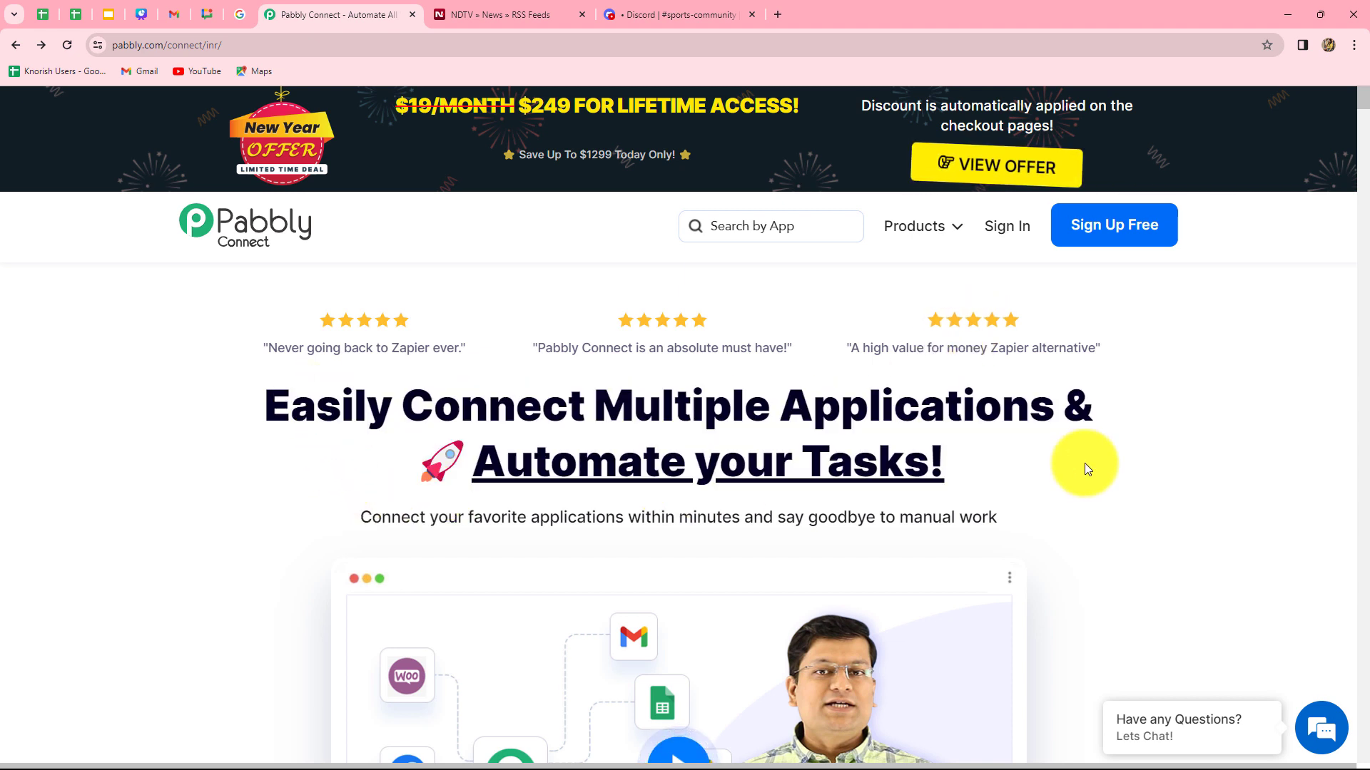
click(1007, 227)
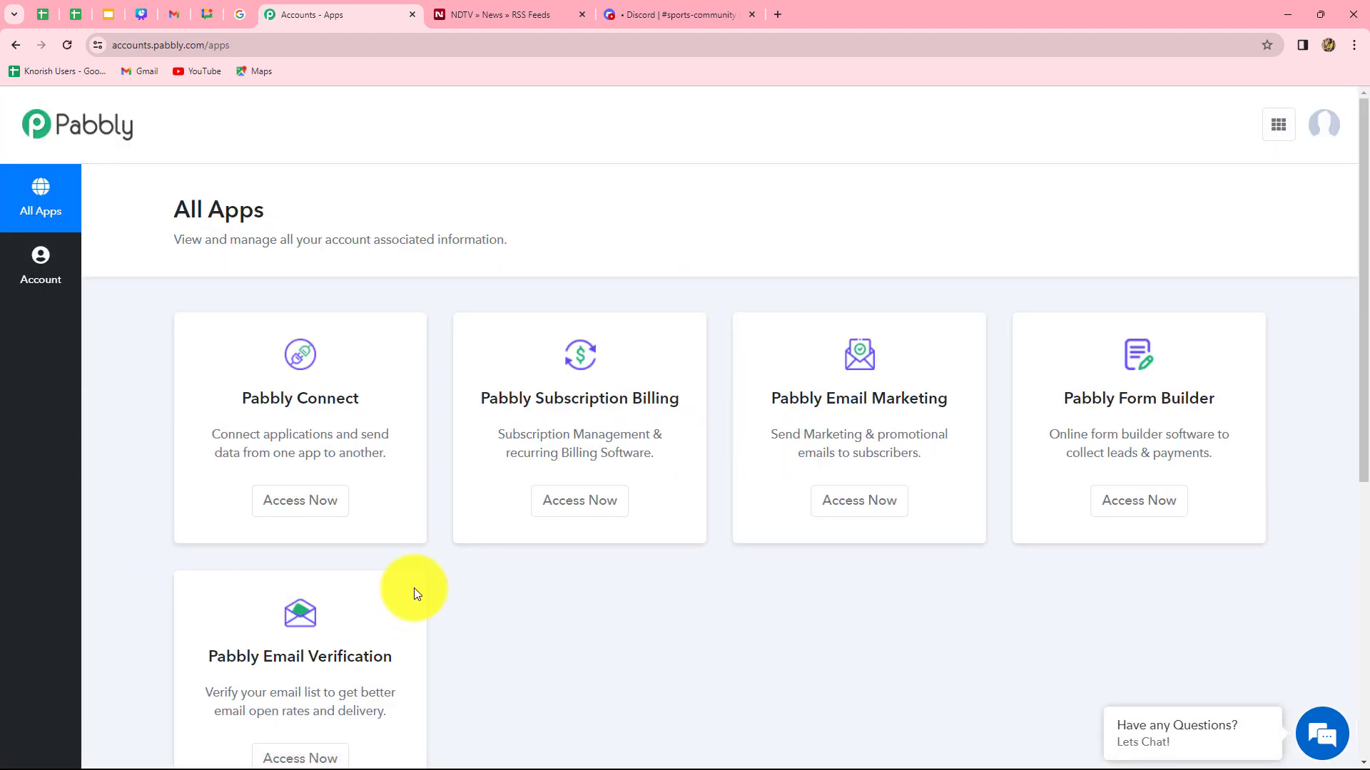
click(295, 502)
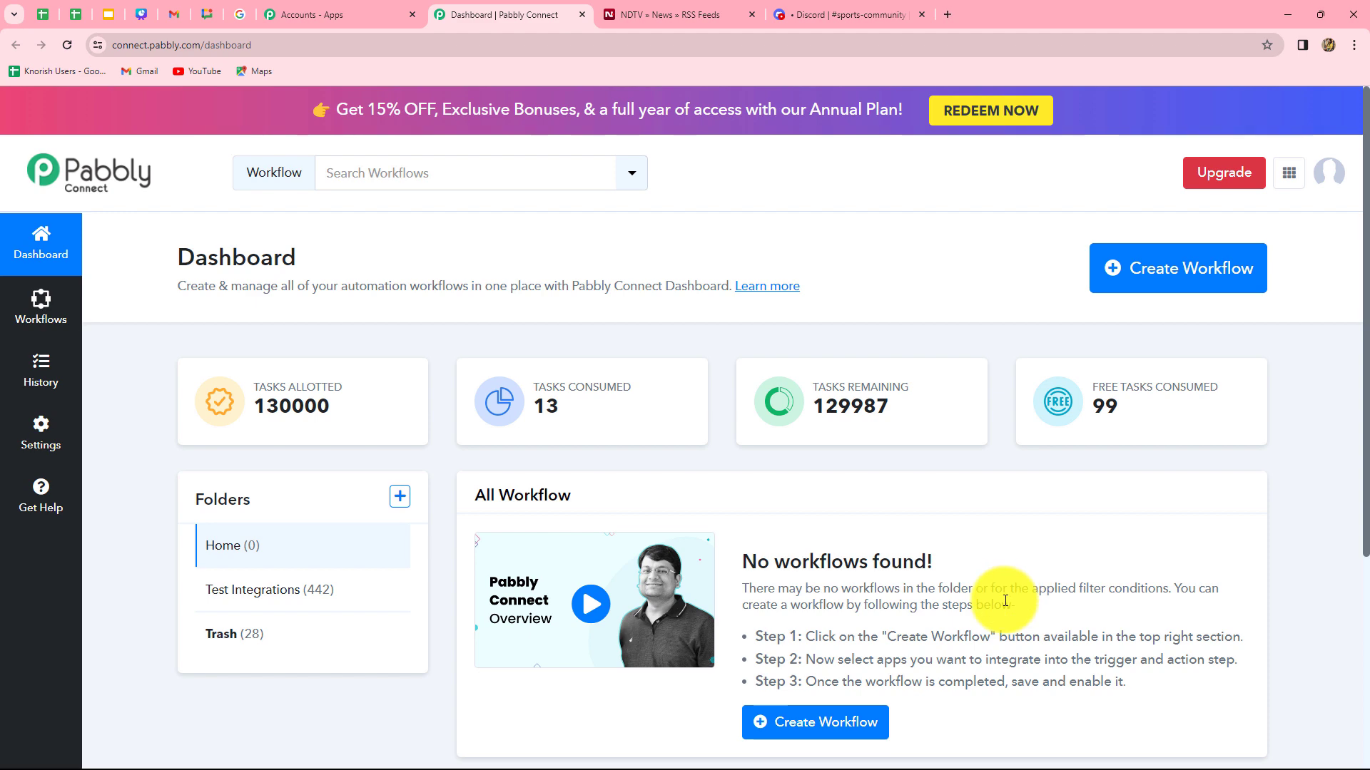
Step: Create a workflow named Share RSS Feeds to Discord in the Test Integrations folder
click(1144, 275)
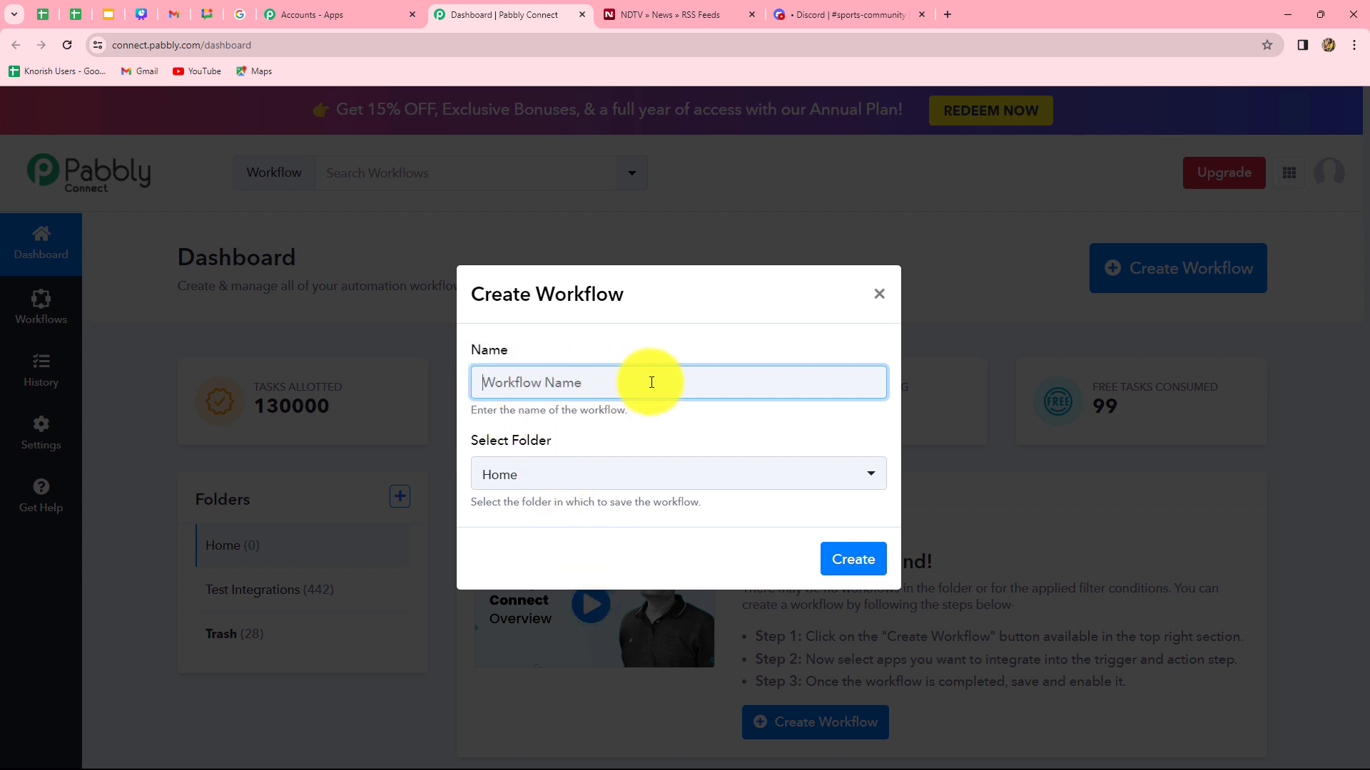
text(Share RSS Feeds to Discord)
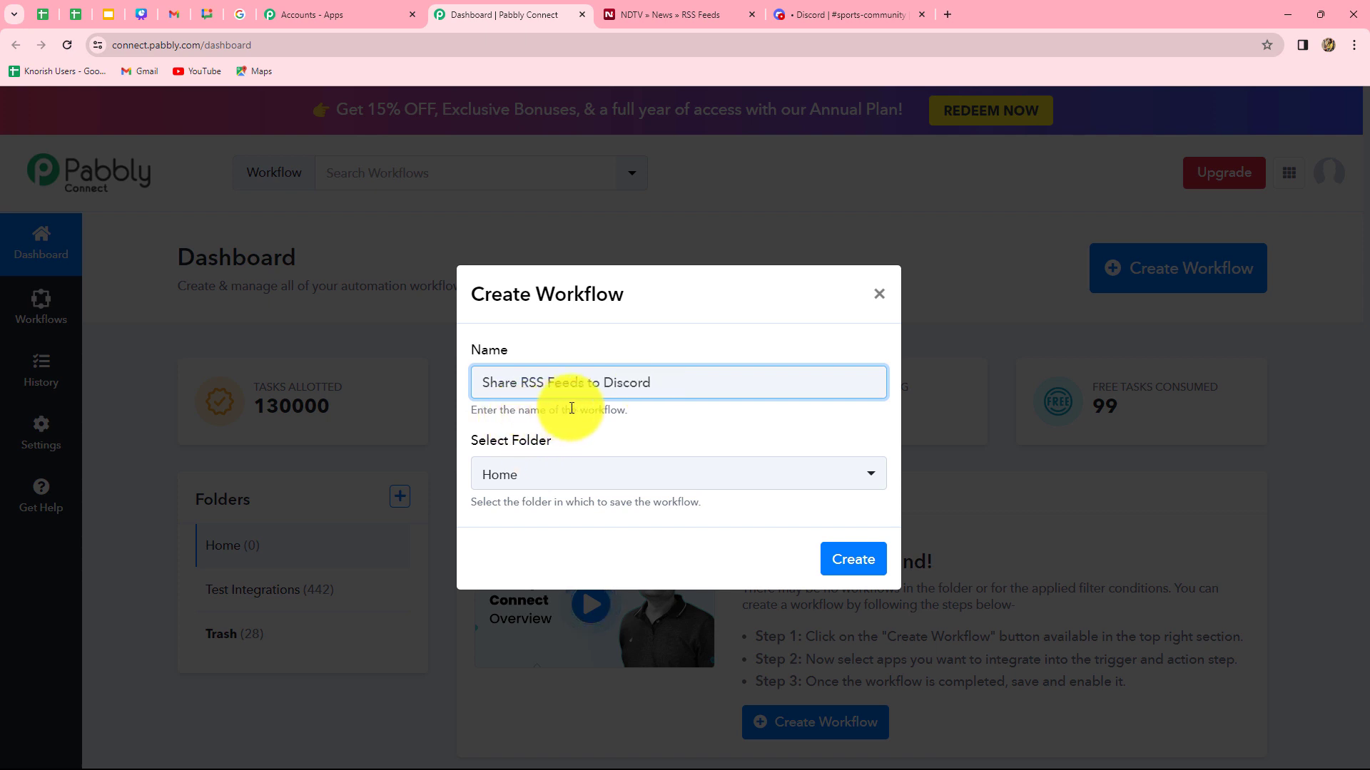
click(618, 474)
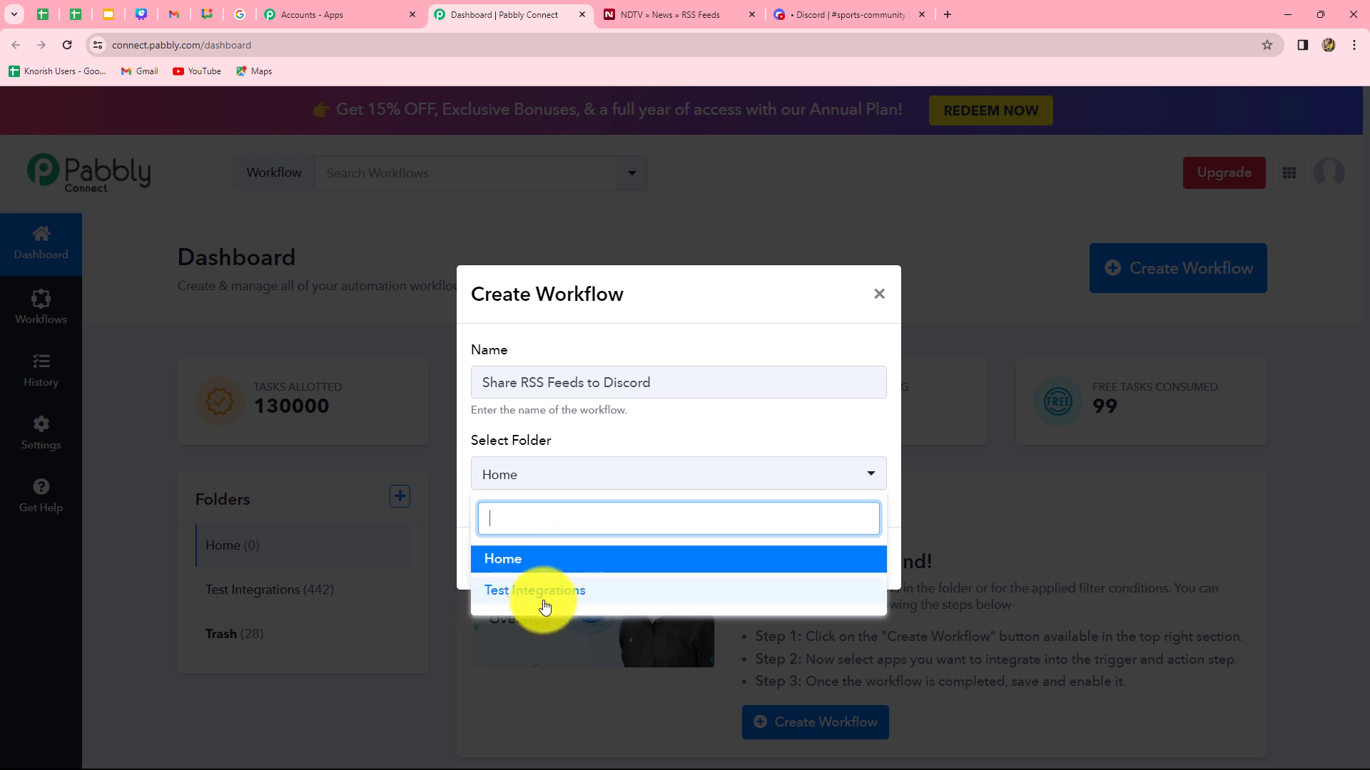
click(515, 593)
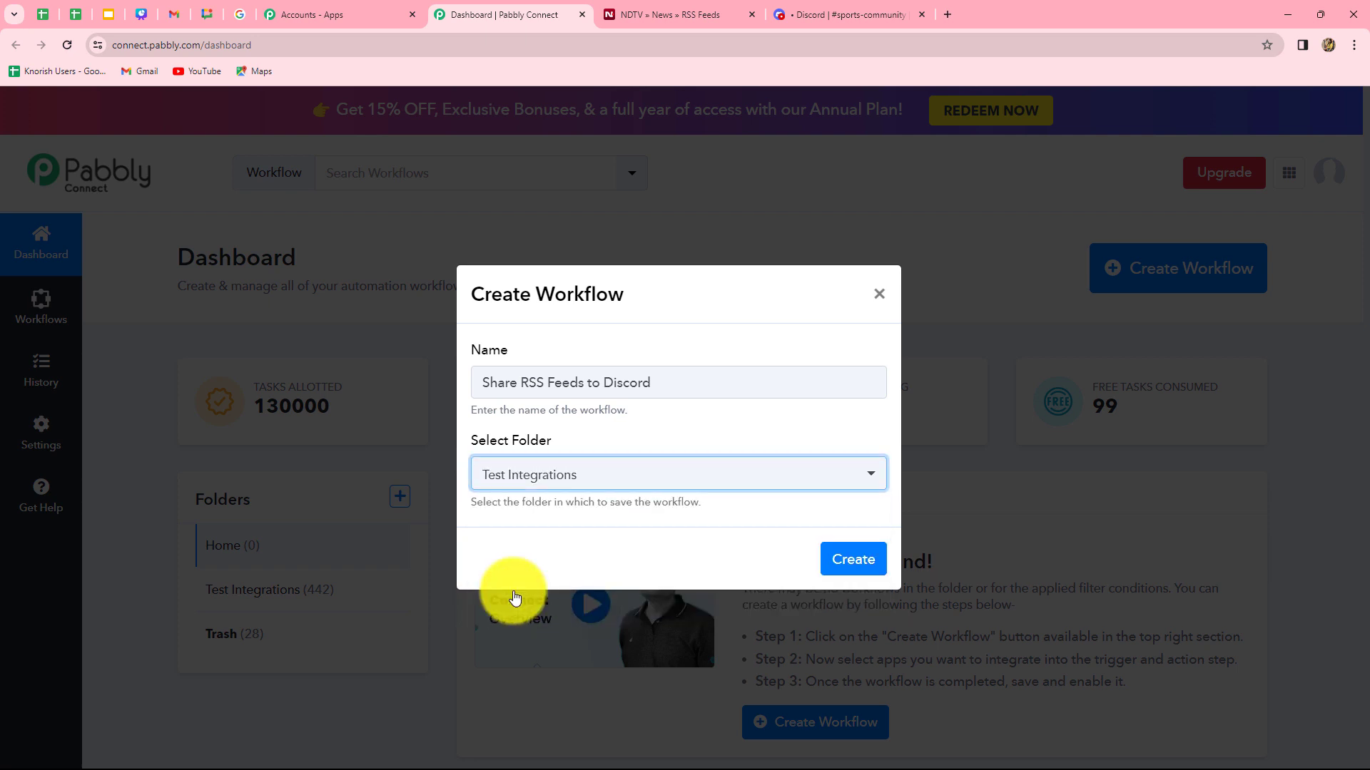
click(861, 559)
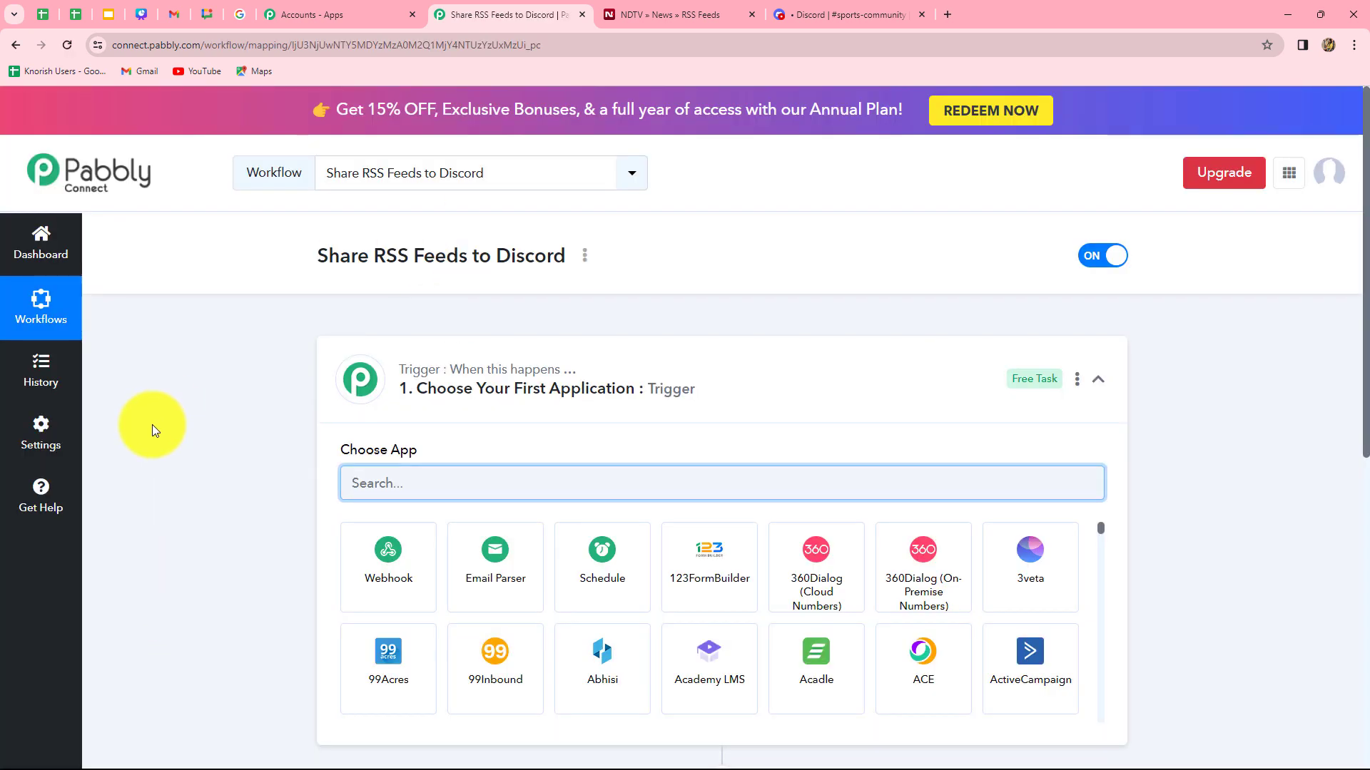
scroll(152, 426, down, 6)
scroll(167, 322, up, 2)
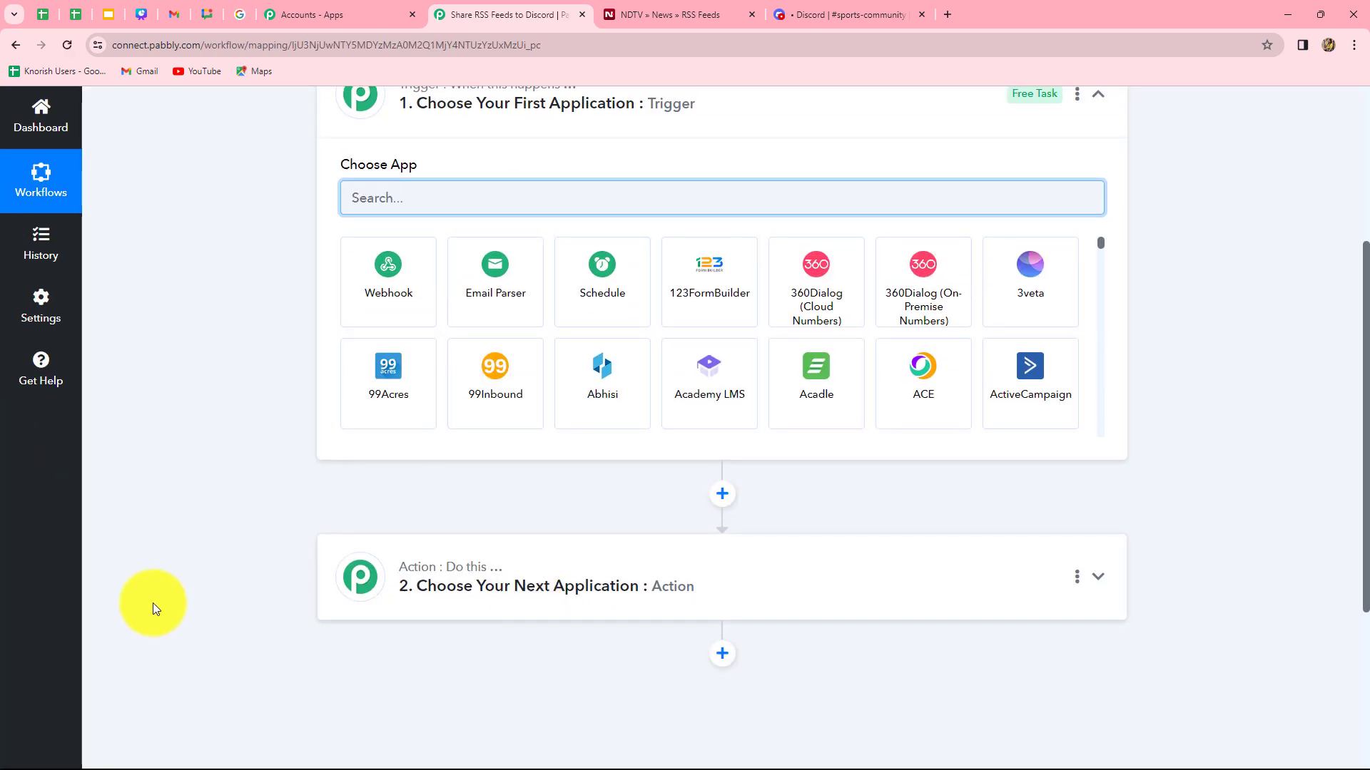
scroll(153, 604, up, 2)
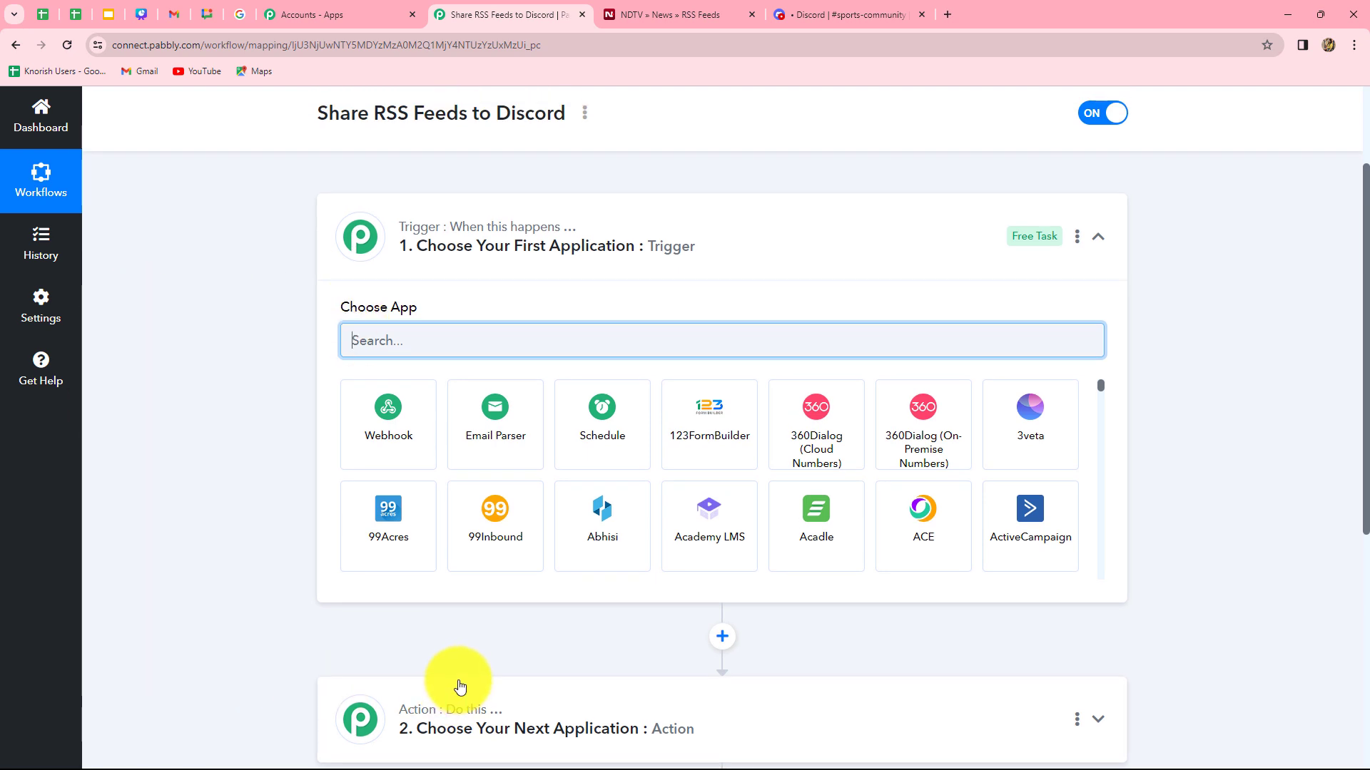
mouse_move(443, 238)
scroll(214, 526, down, 2)
scroll(158, 466, up, 2)
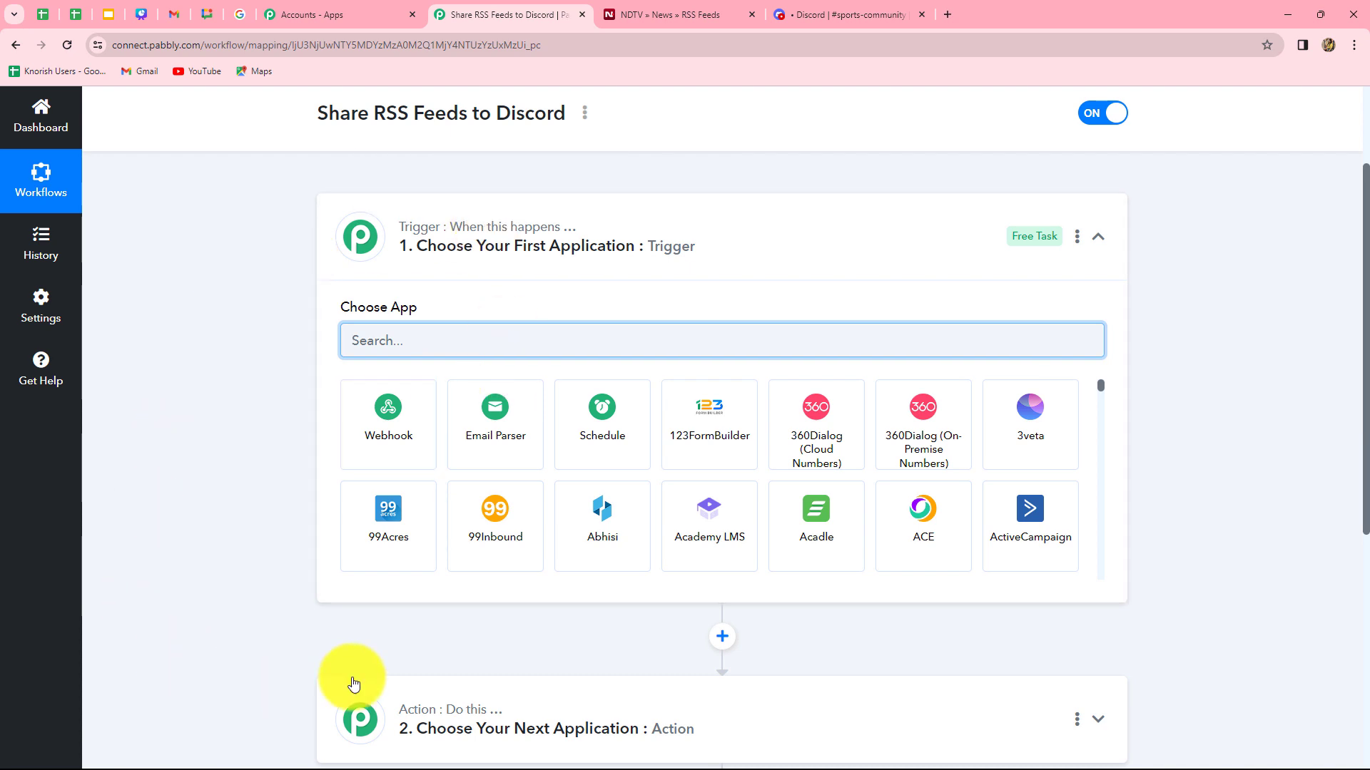
Step: Set the trigger application to RSS by Pabbly with the New Item in Feed event and connect it
scroll(413, 697, down, 1)
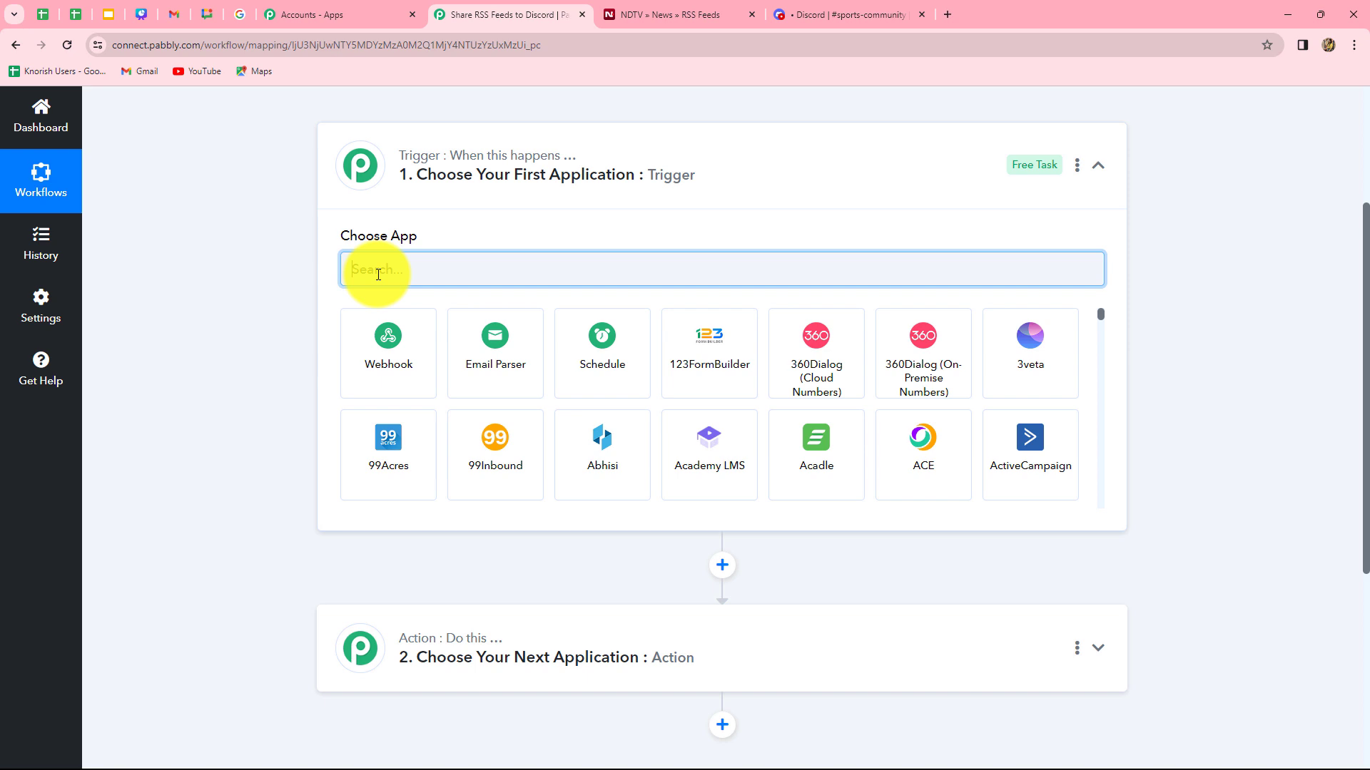
text(RSS)
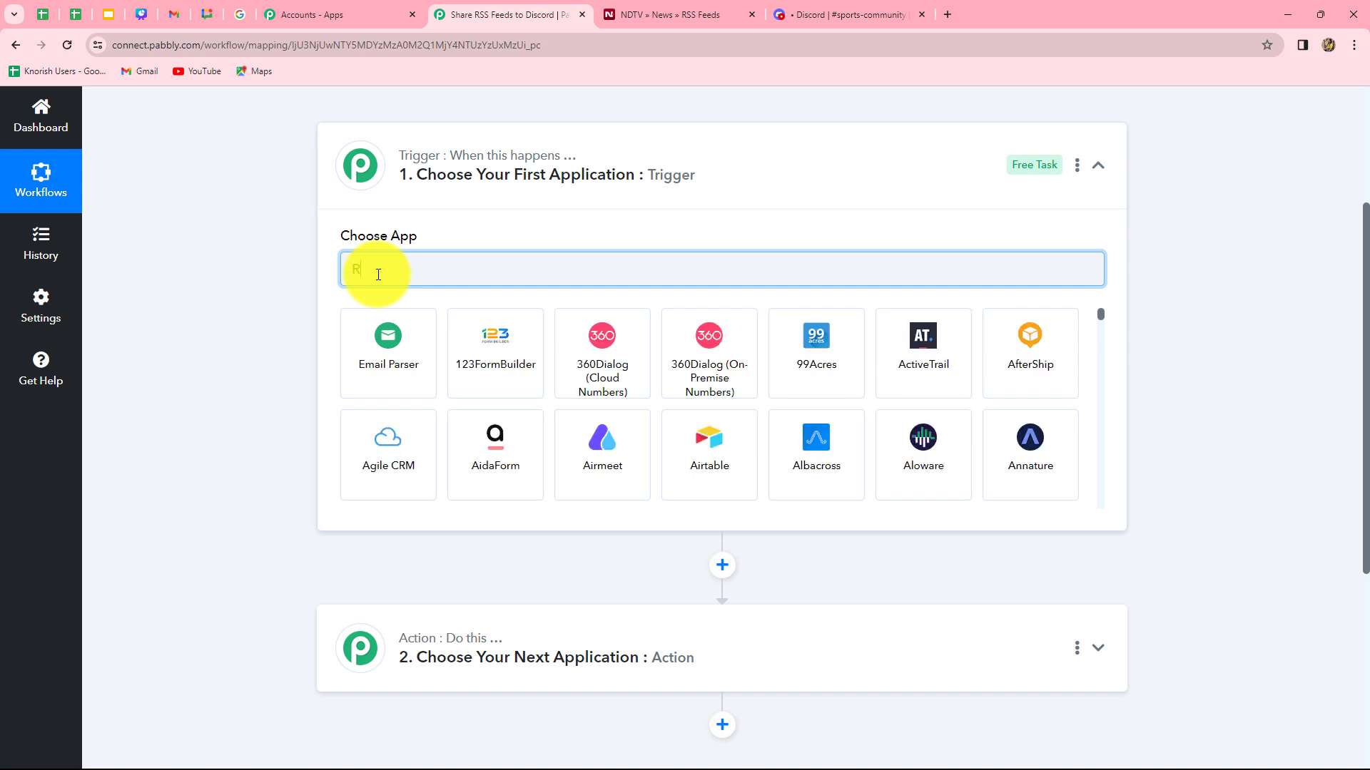
click(388, 334)
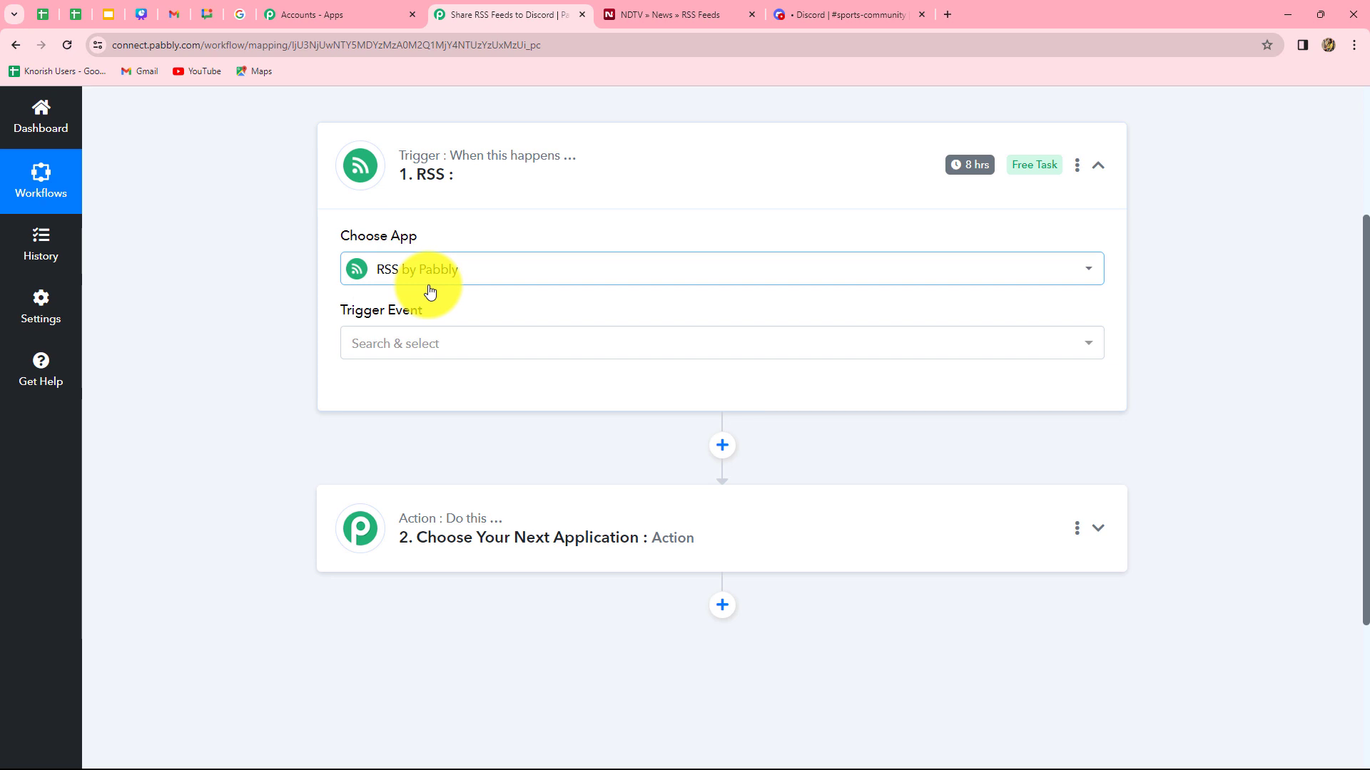
click(423, 349)
click(409, 428)
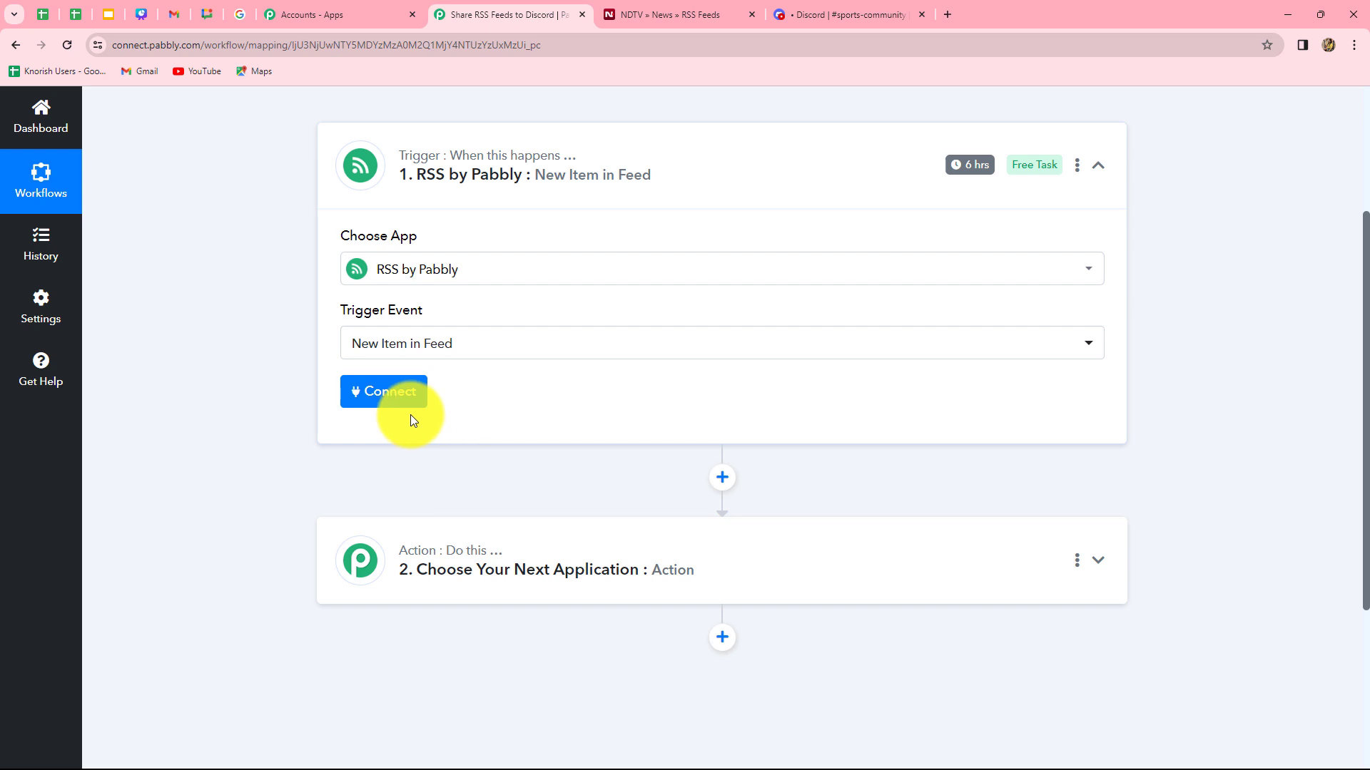
click(385, 397)
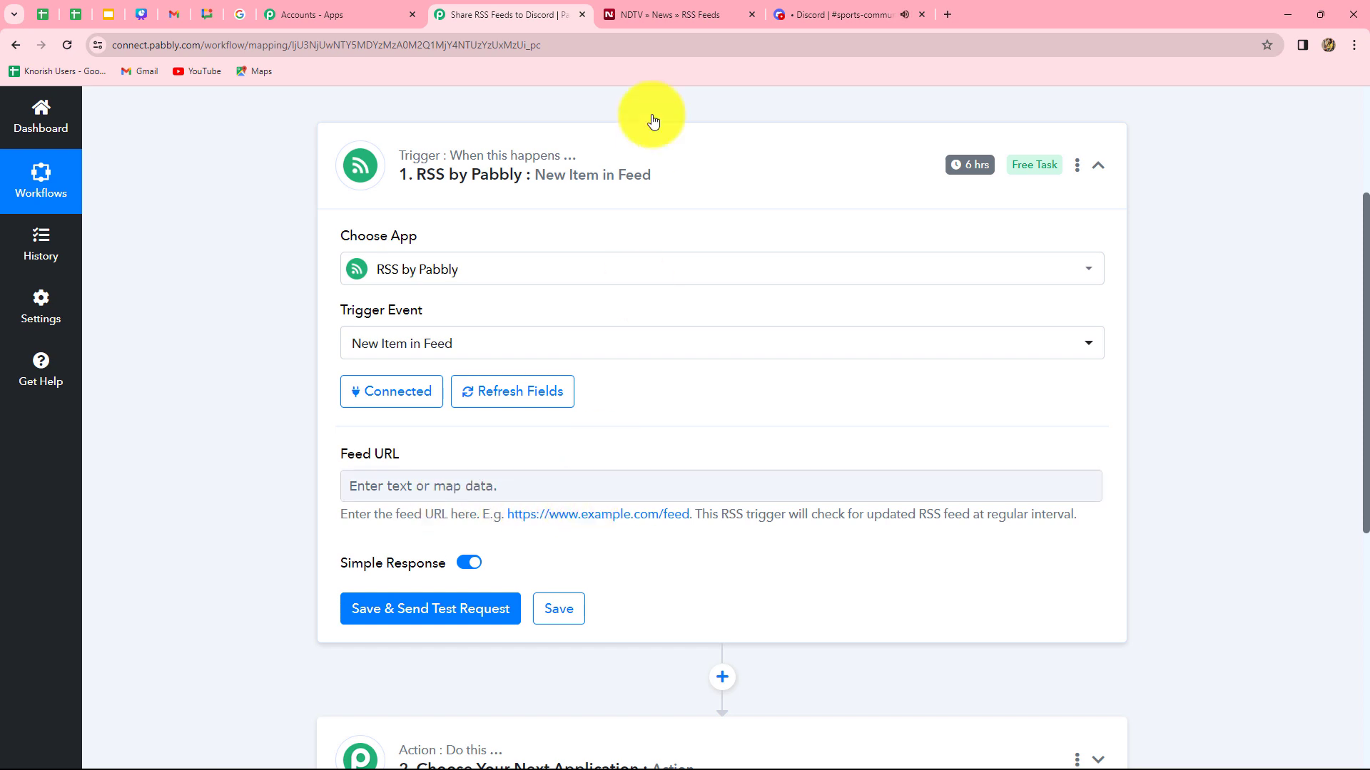
click(643, 15)
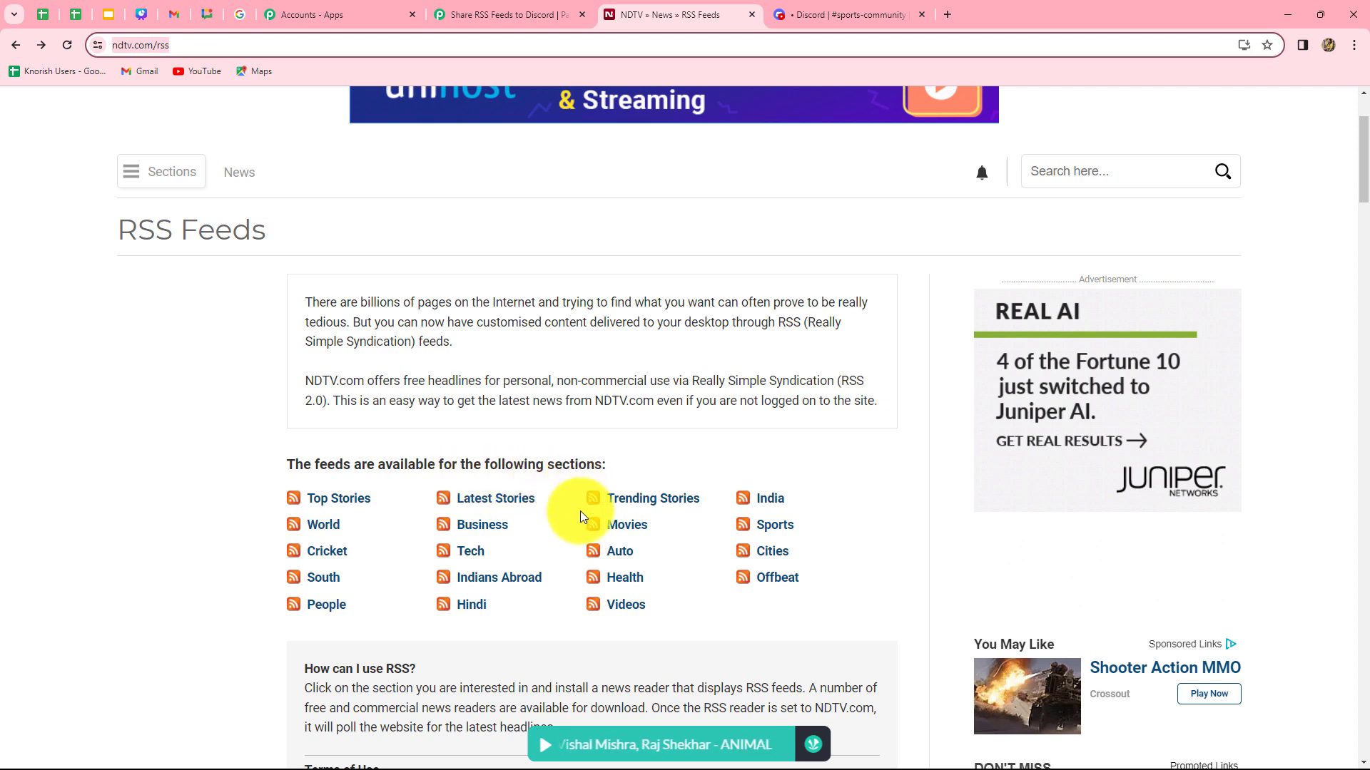
click(769, 531)
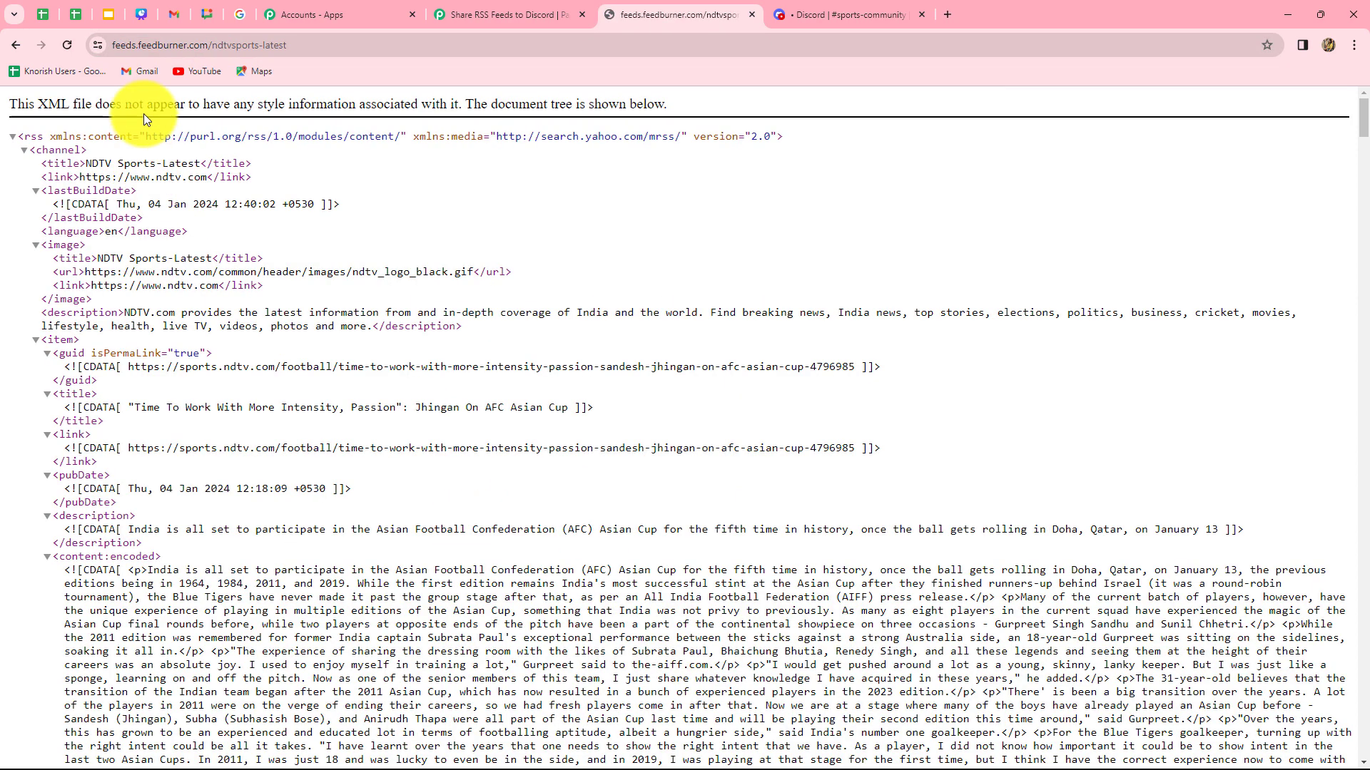
click(281, 50)
drag(281, 50, 116, 58)
key(ctrl+c)
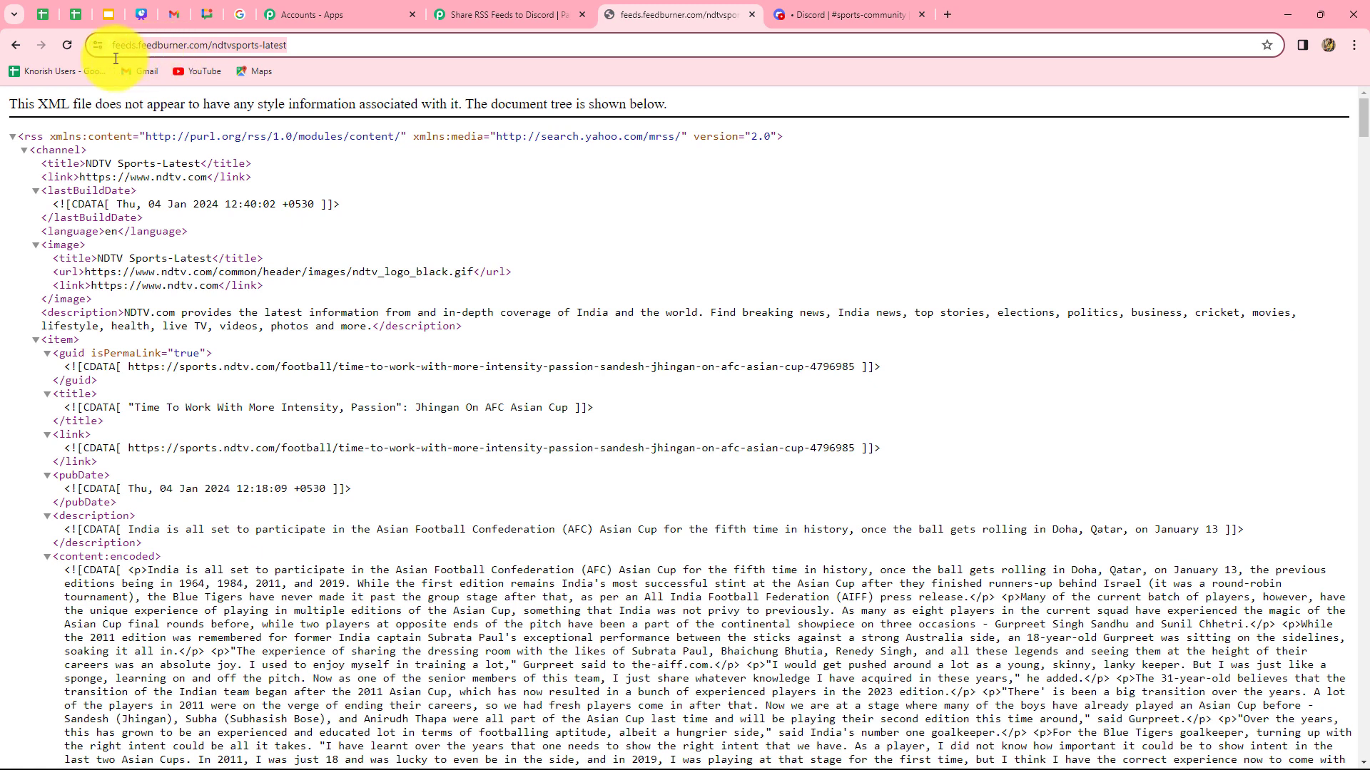
click(442, 14)
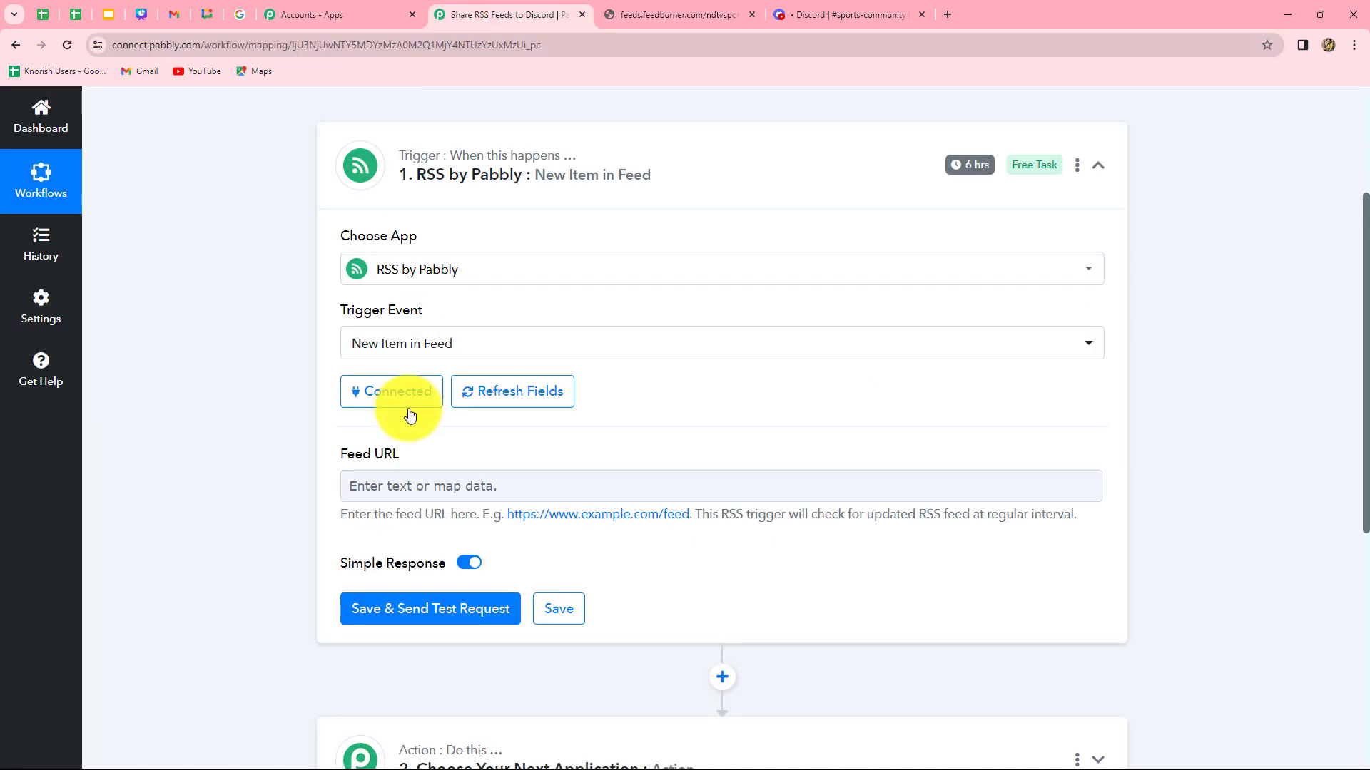
click(396, 500)
key(ctrl+v)
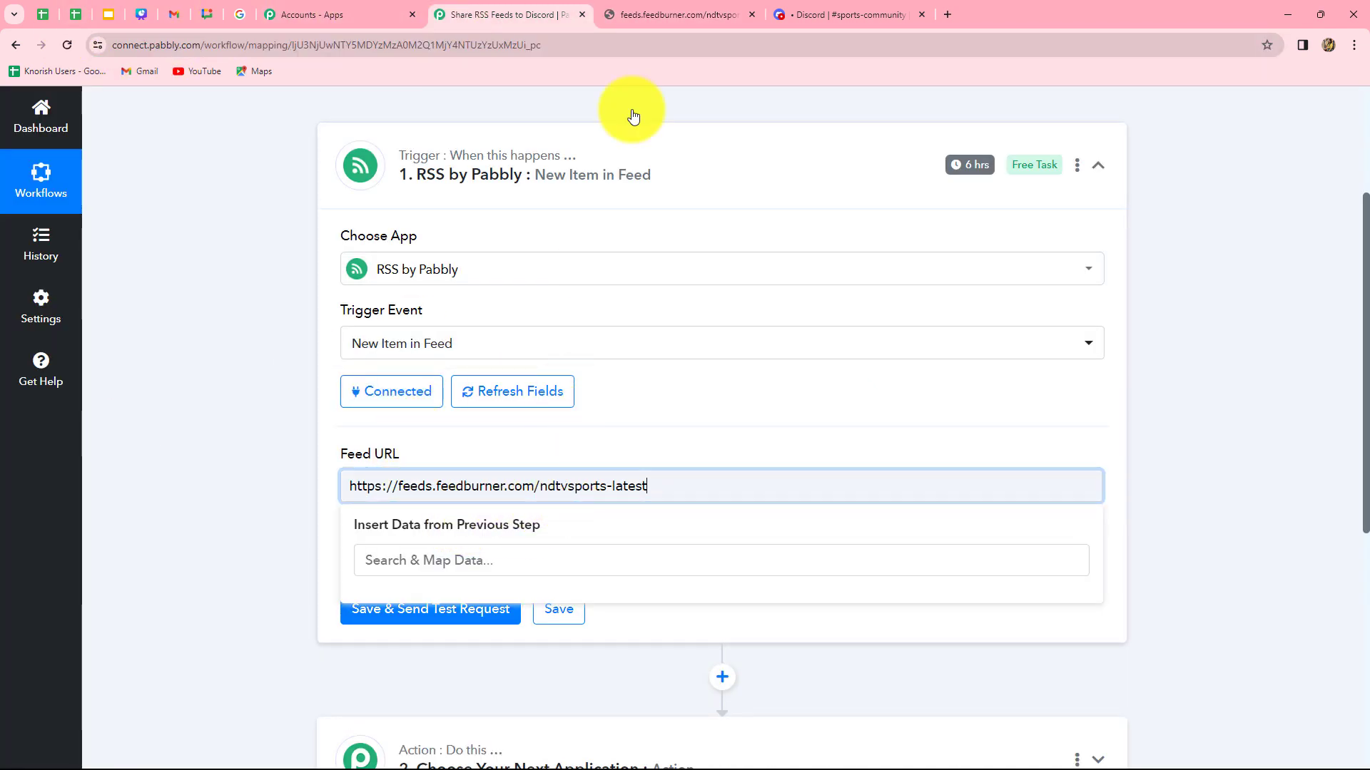
Step: Save the RSS trigger with a test request and compare the received response with the source sports feed
click(677, 14)
click(510, 14)
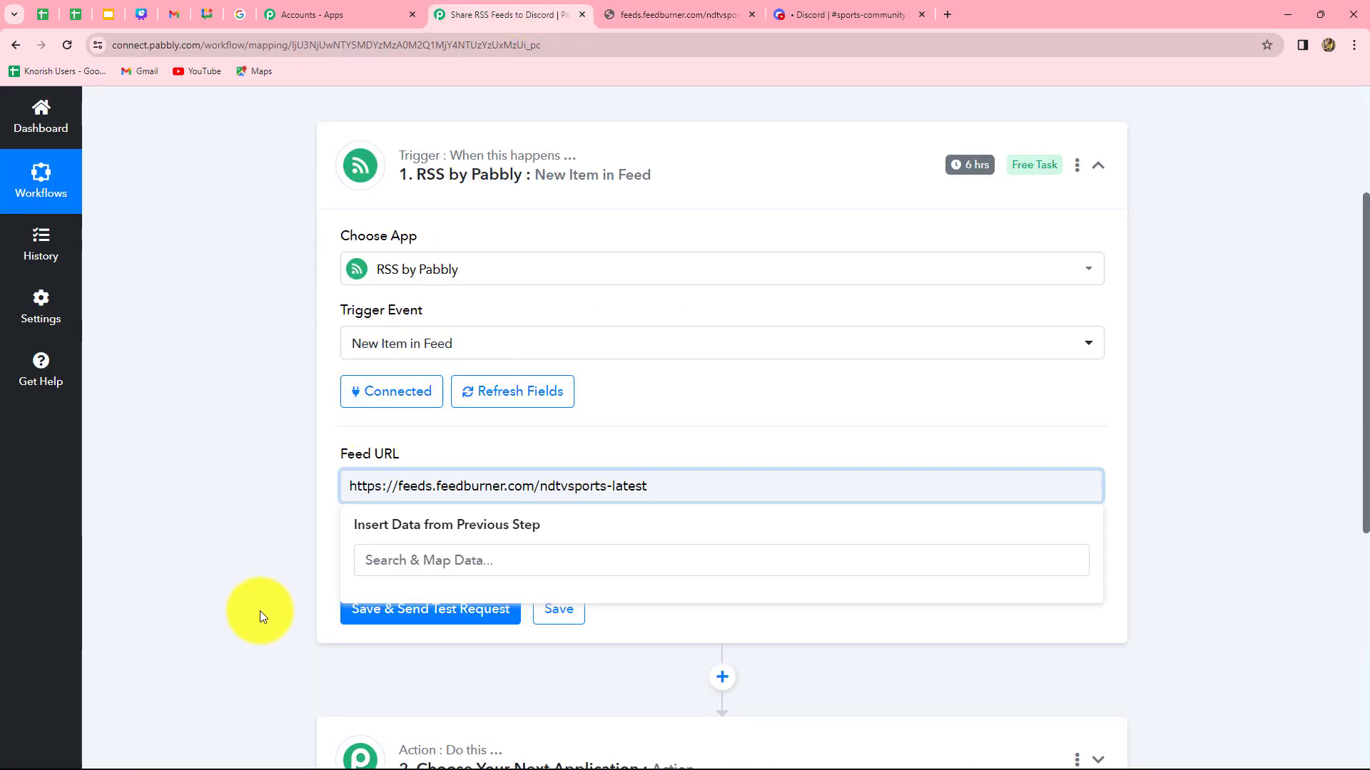
click(214, 591)
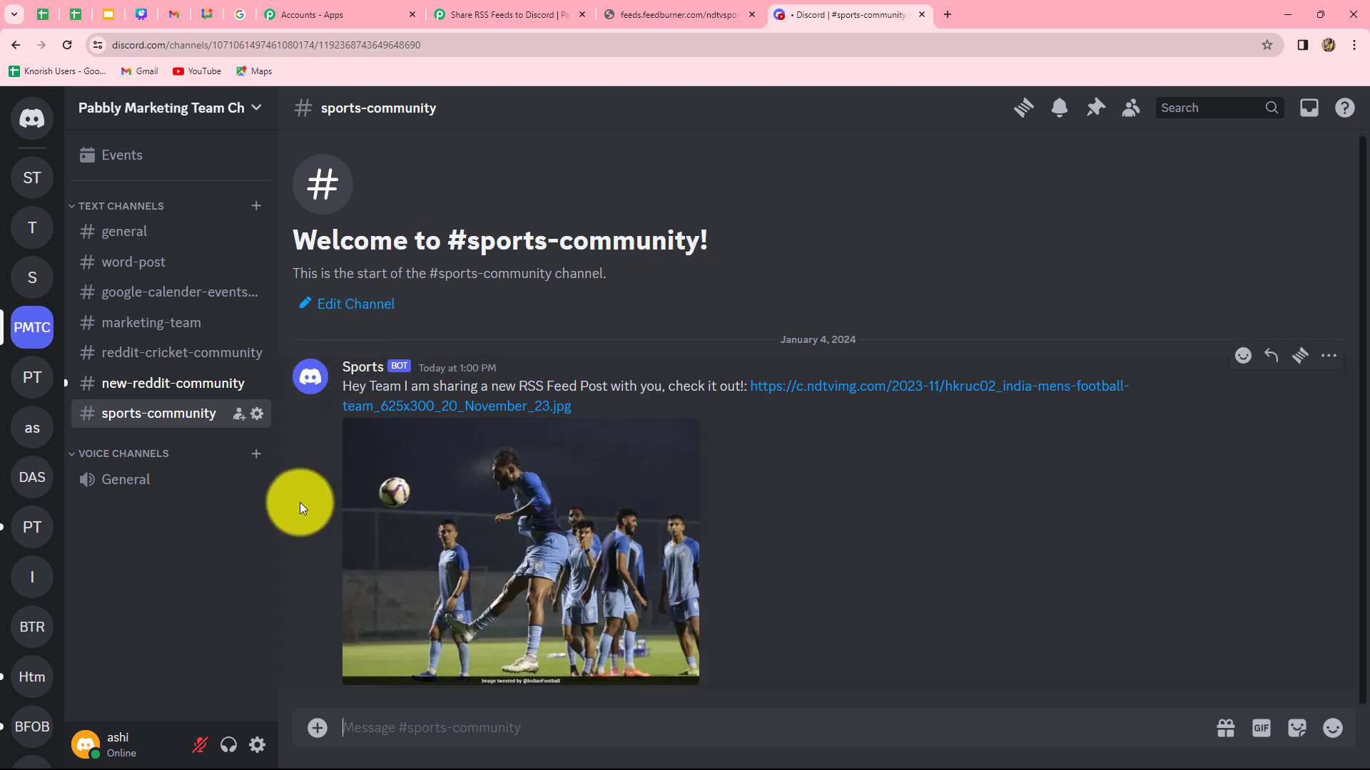
click(477, 6)
click(397, 615)
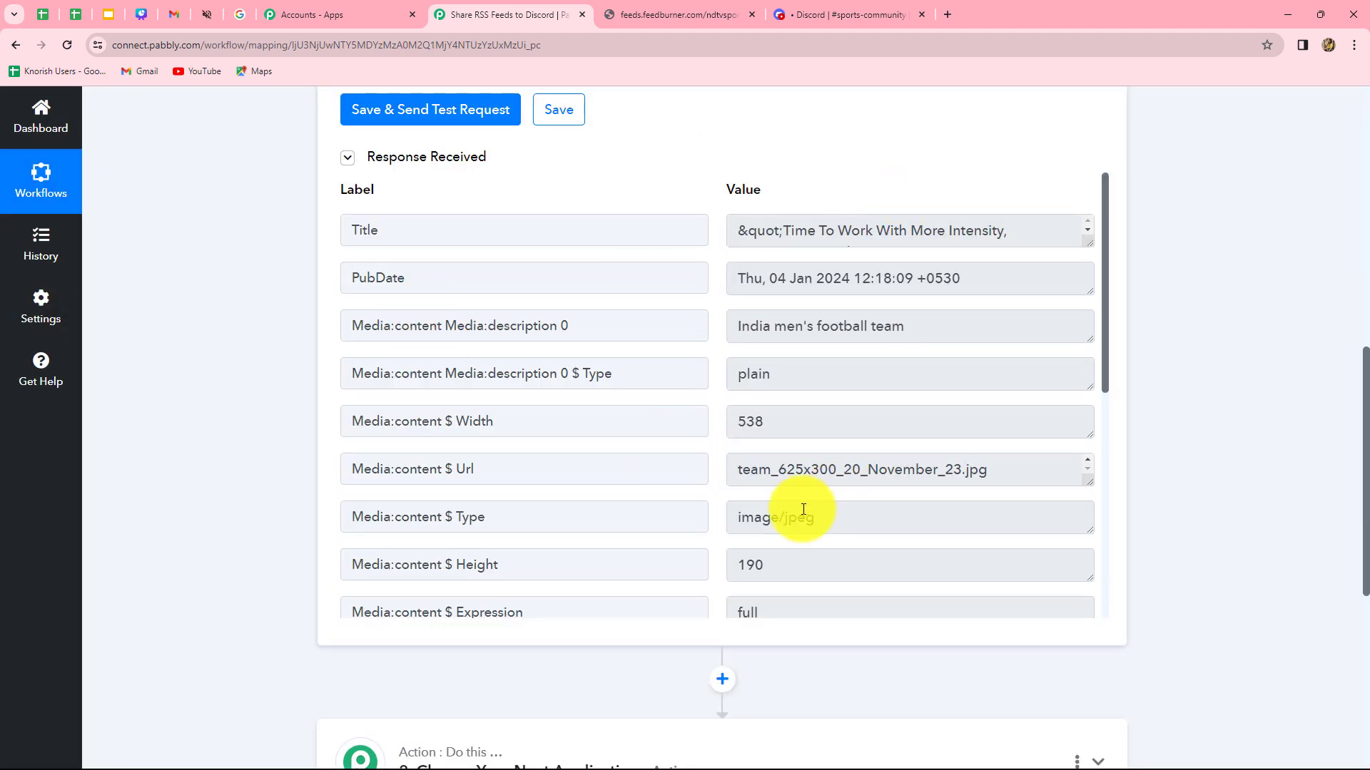
click(678, 13)
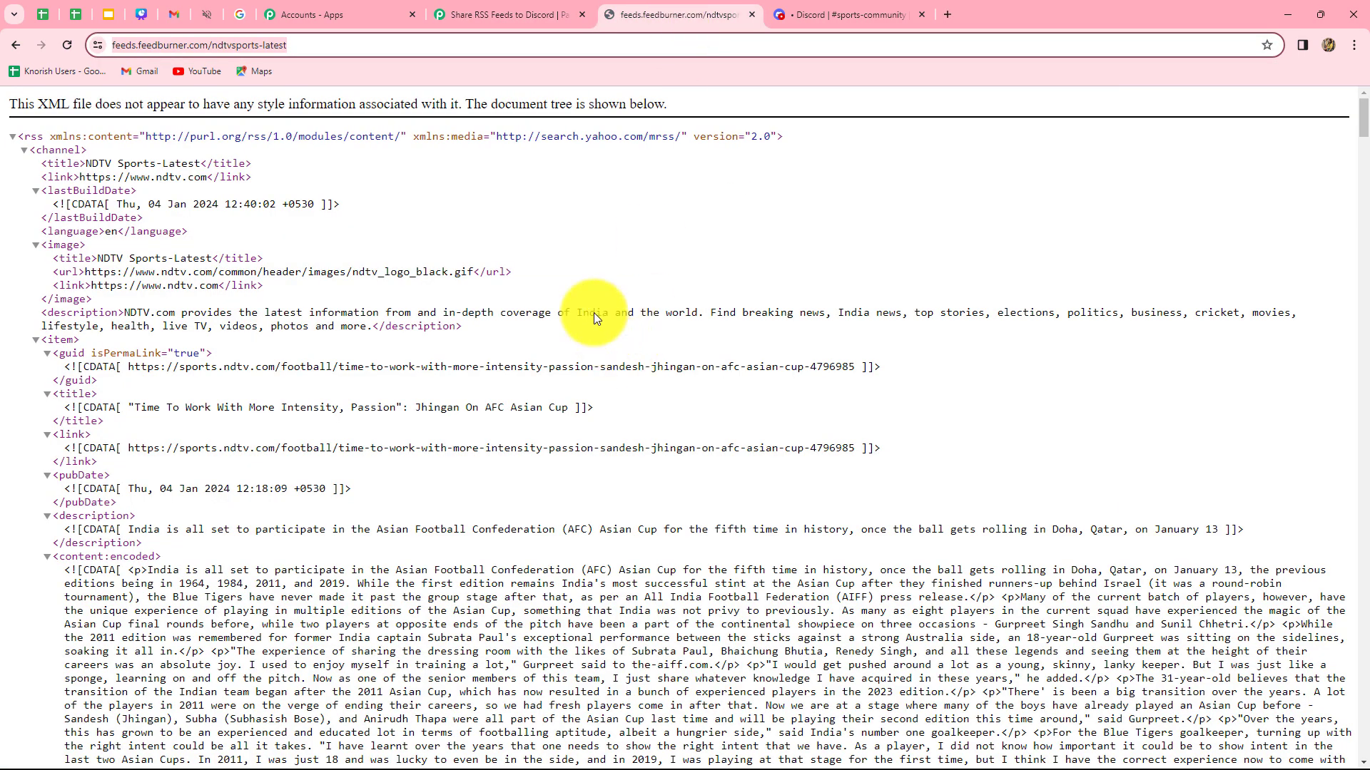
click(532, 15)
scroll(1355, 421, down, 1)
scroll(1213, 442, up, 1)
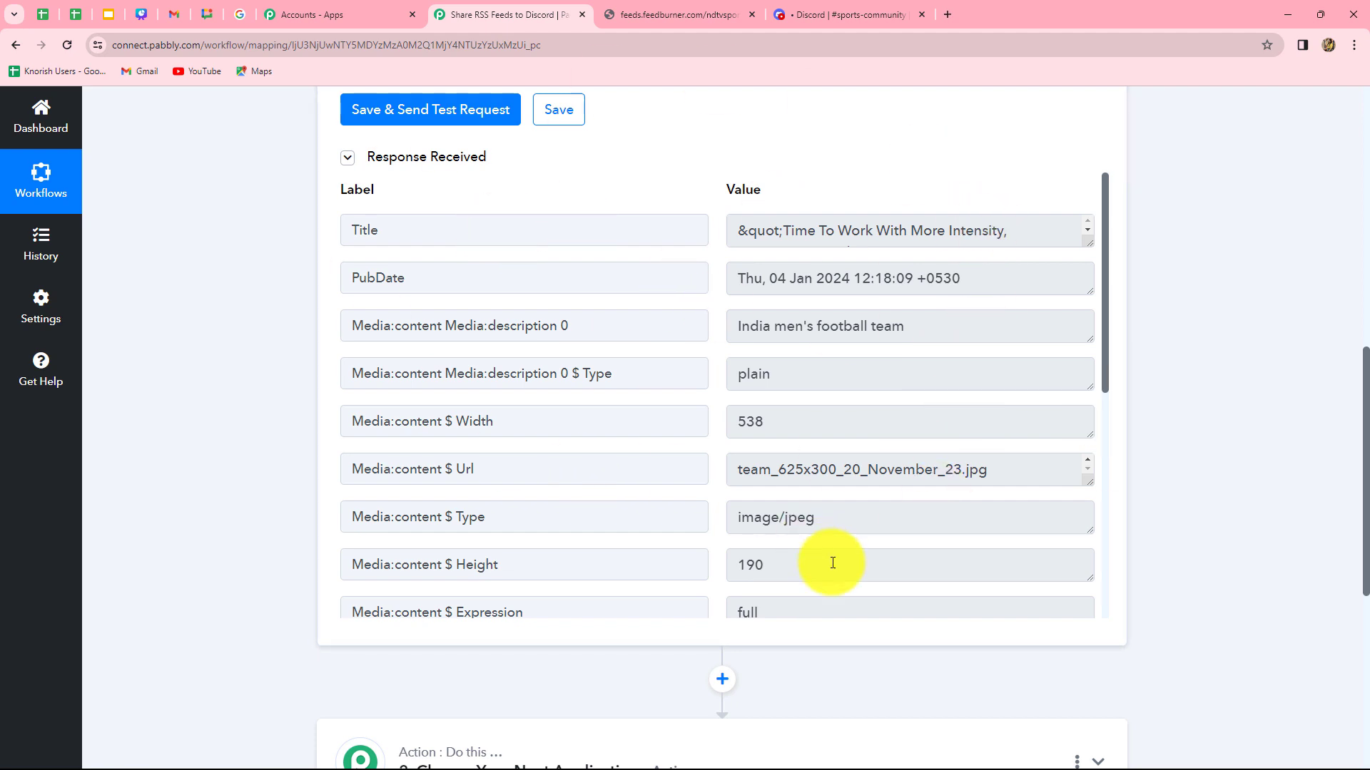
Step: Set the action application to Discord with the Send Channel Message (HTML) event and connect it
scroll(1285, 566, down, 7)
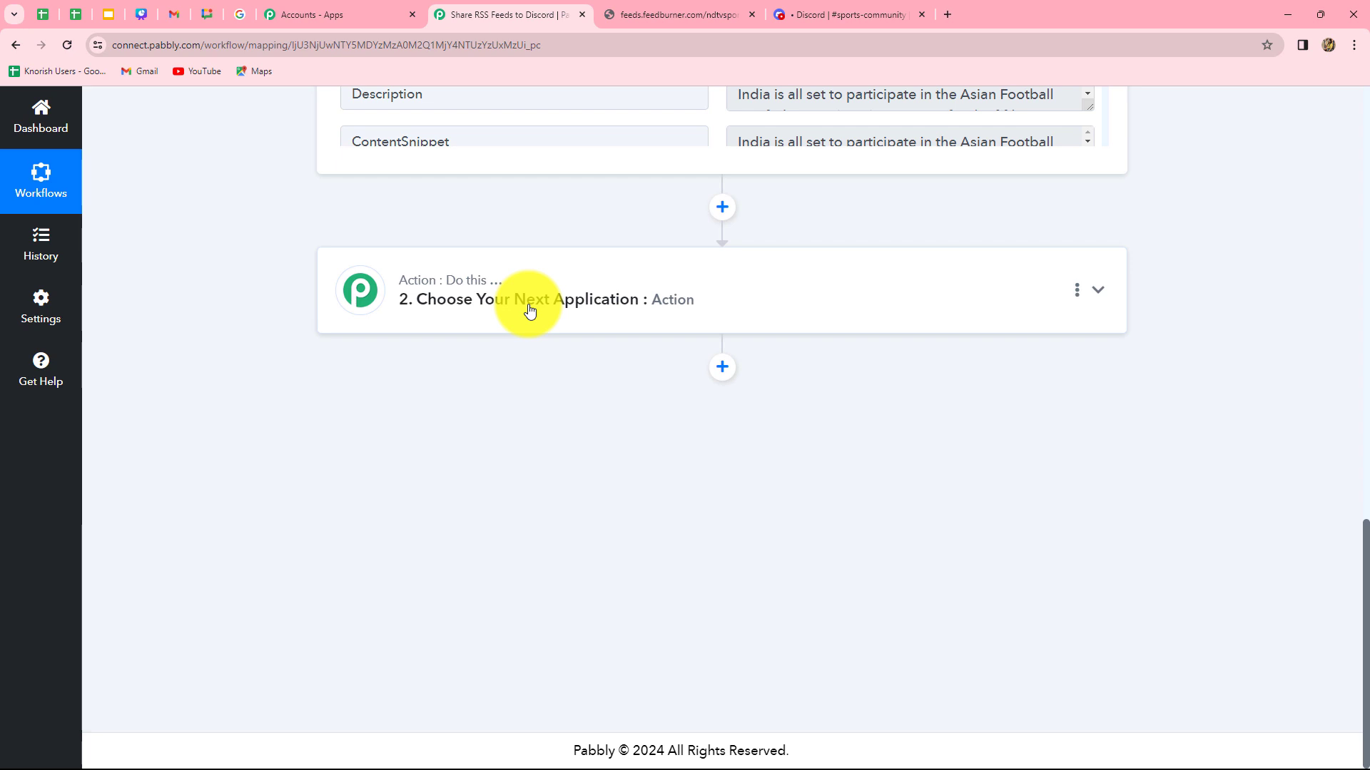
click(529, 311)
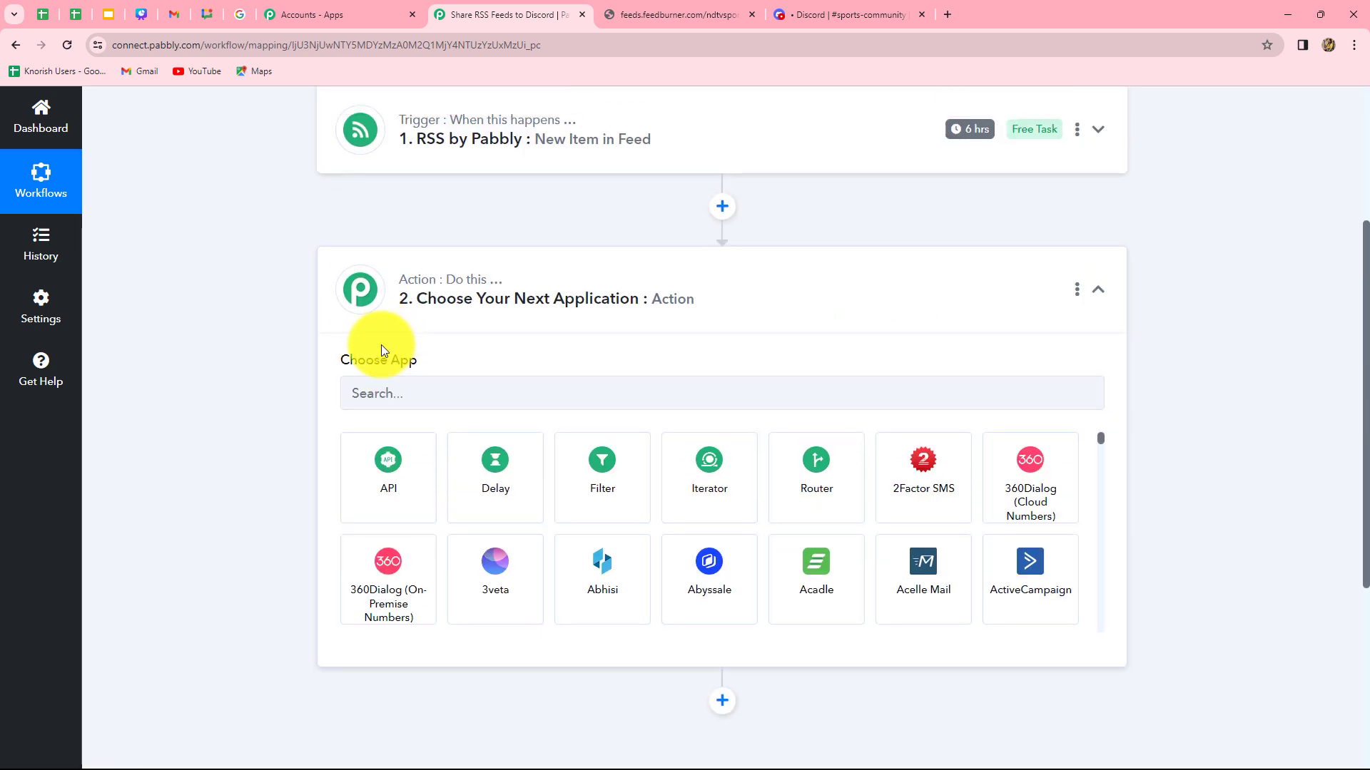
click(383, 393)
text(Dis)
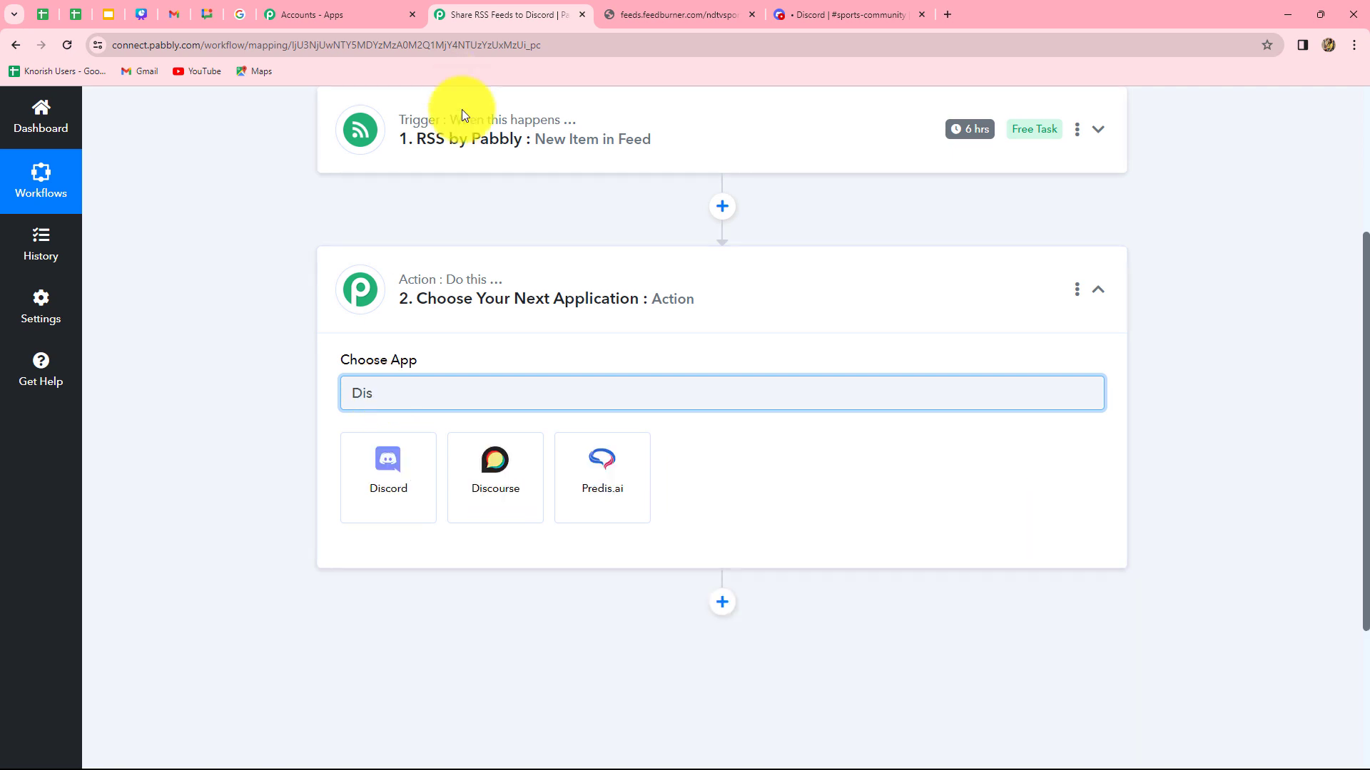
click(388, 469)
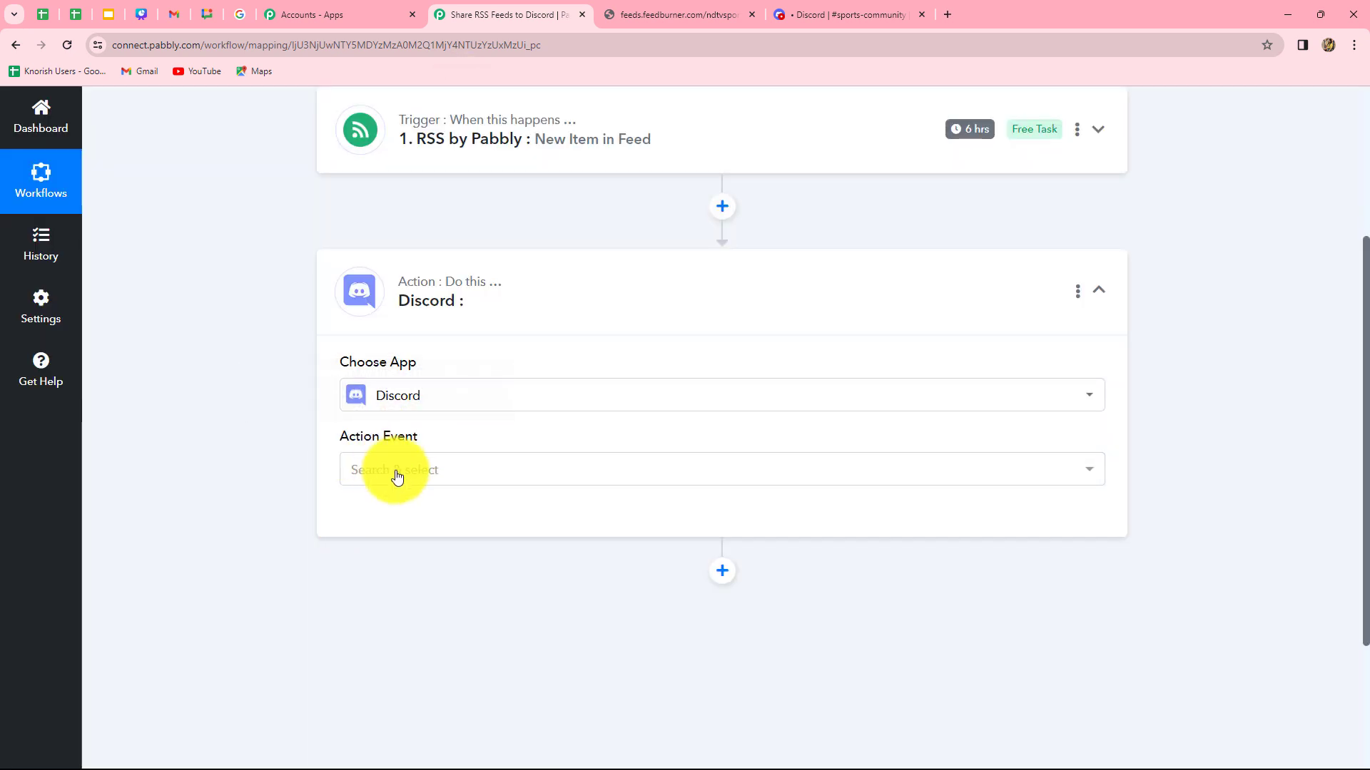
click(398, 473)
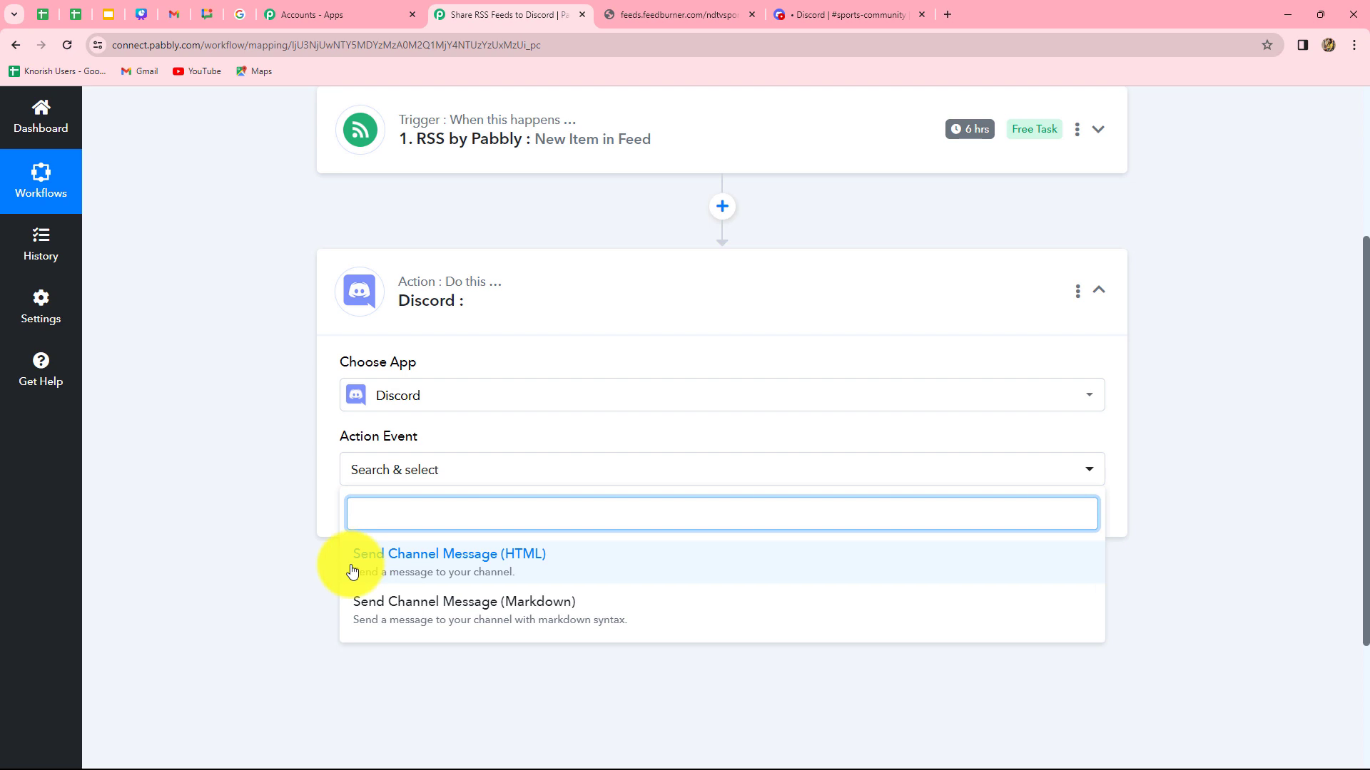
click(484, 578)
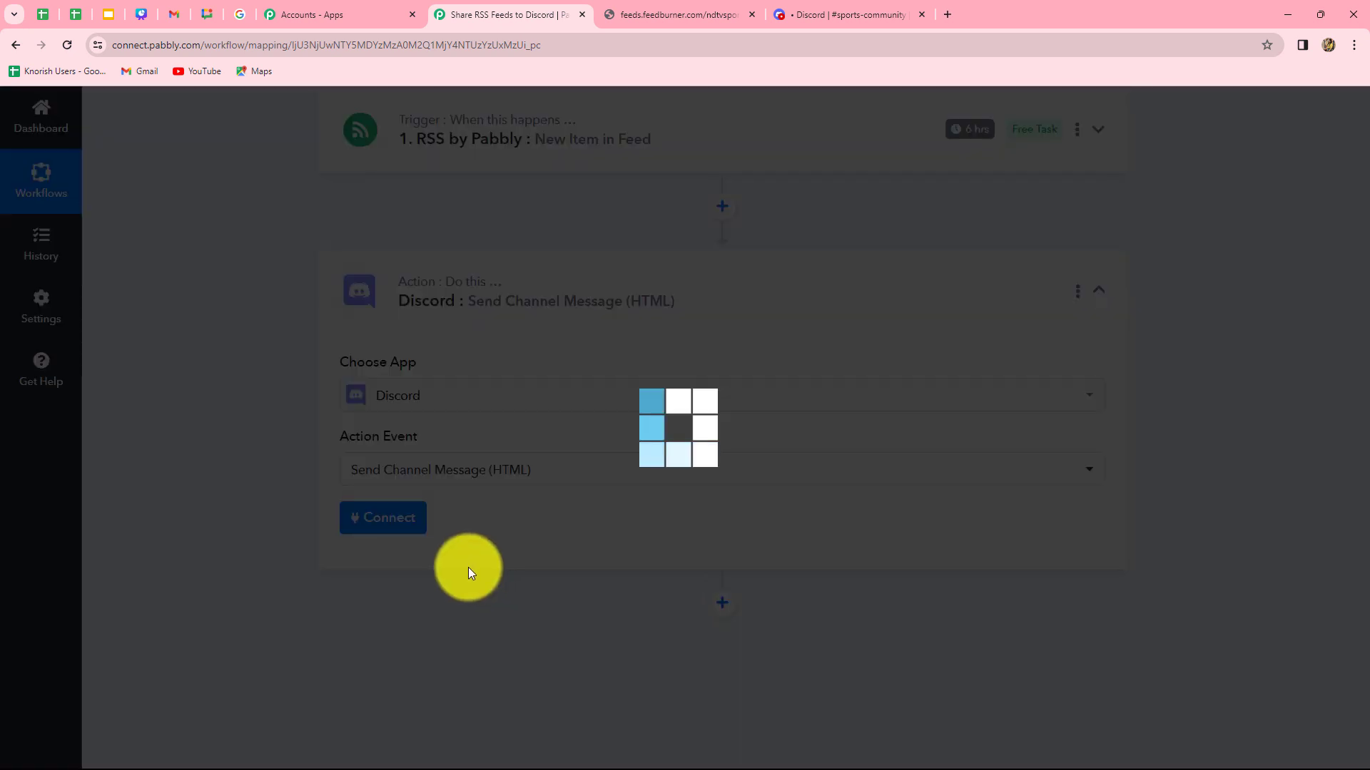
click(403, 524)
scroll(685, 229, down, 6)
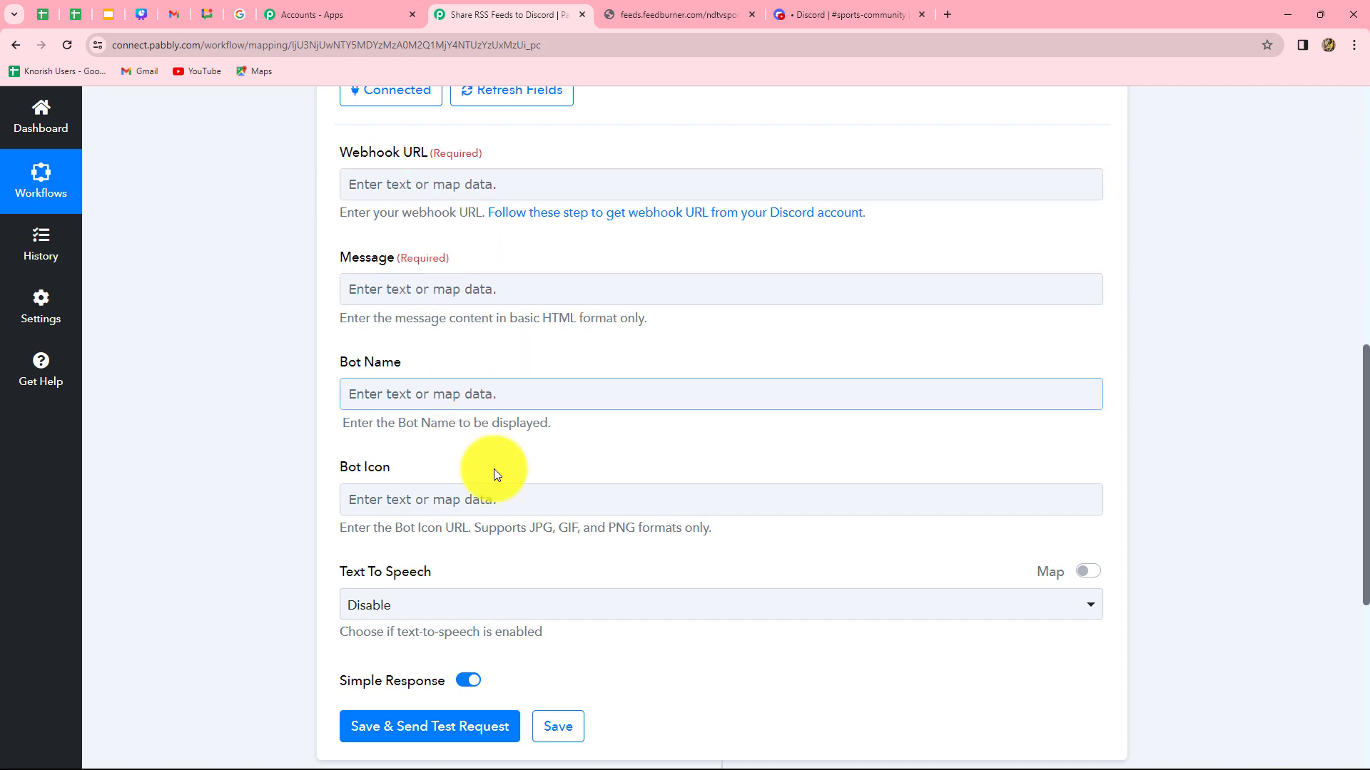
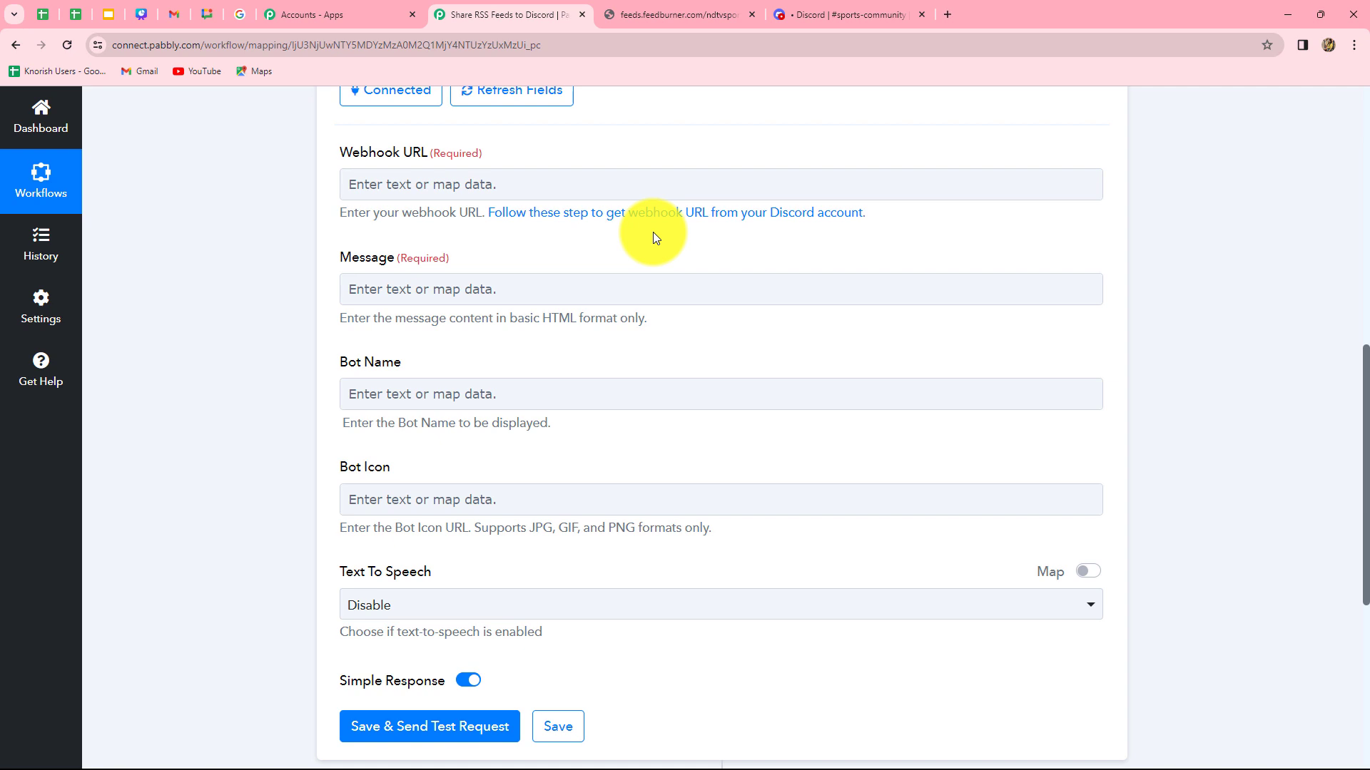
Step: Switch to Discord and create a public text channel named news-channel in the Pabbly Marketing Team Channel server
click(802, 15)
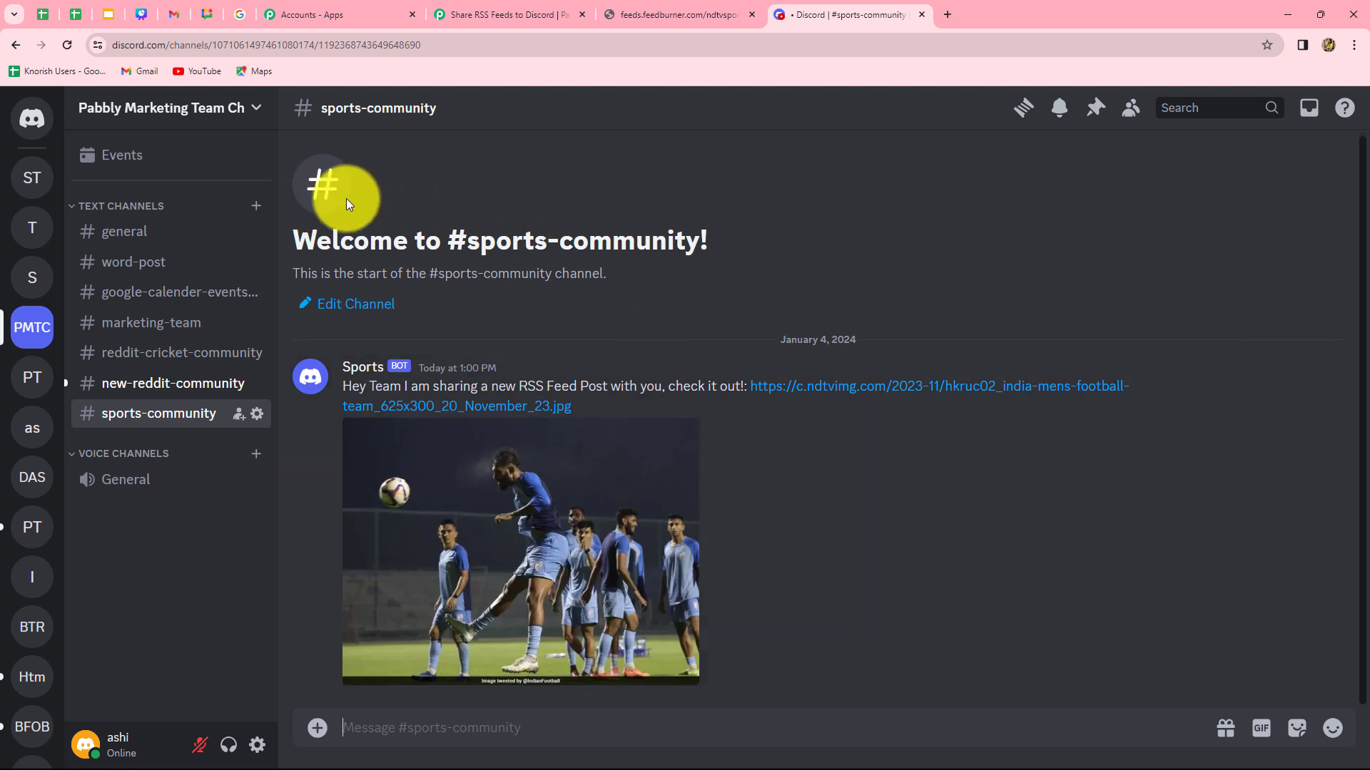
click(257, 210)
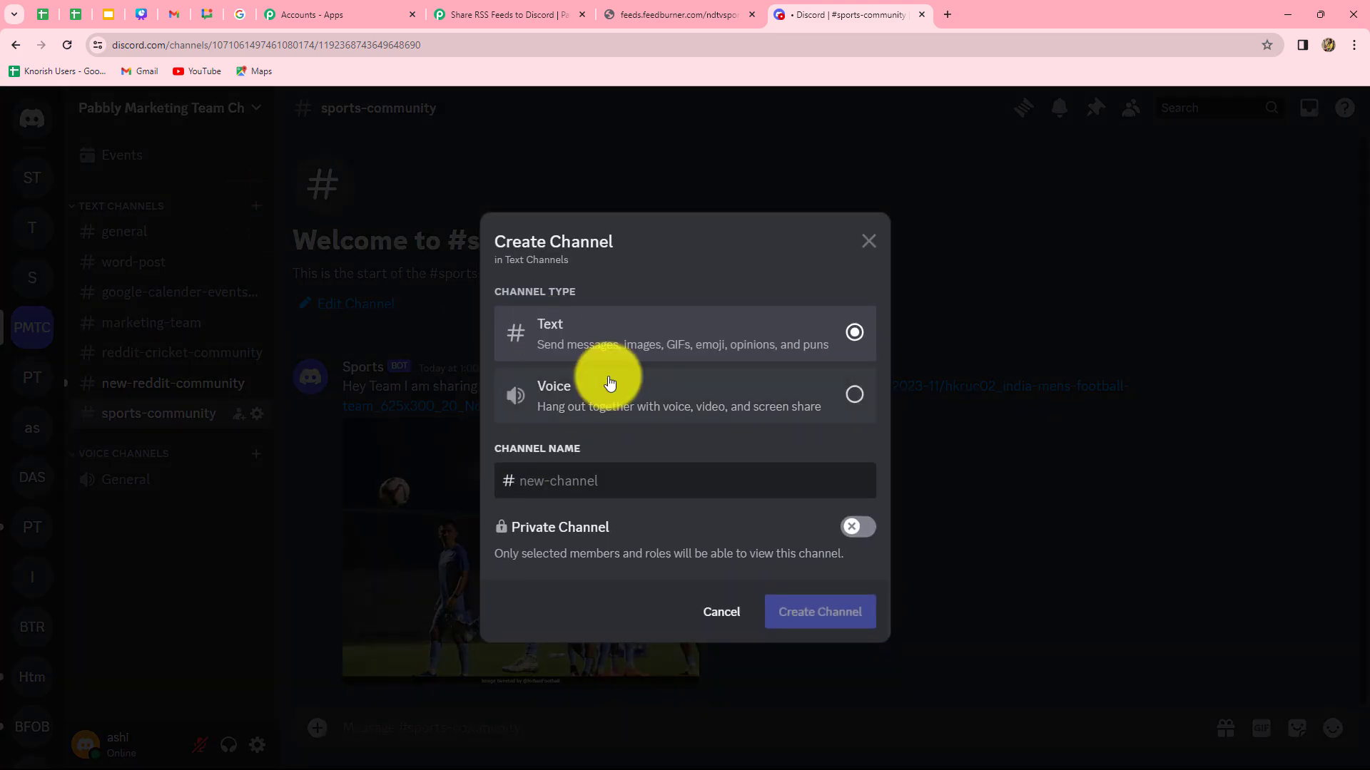
click(561, 480)
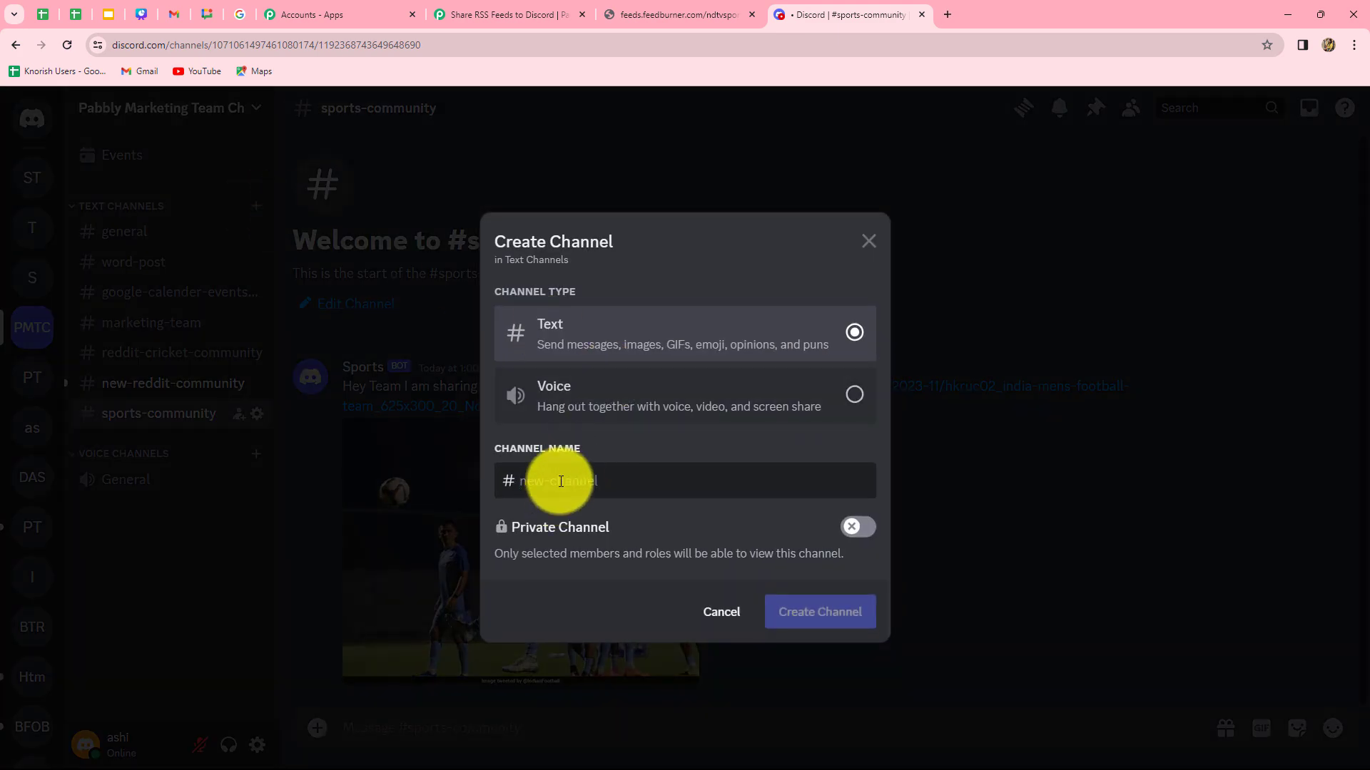
text(news-channel)
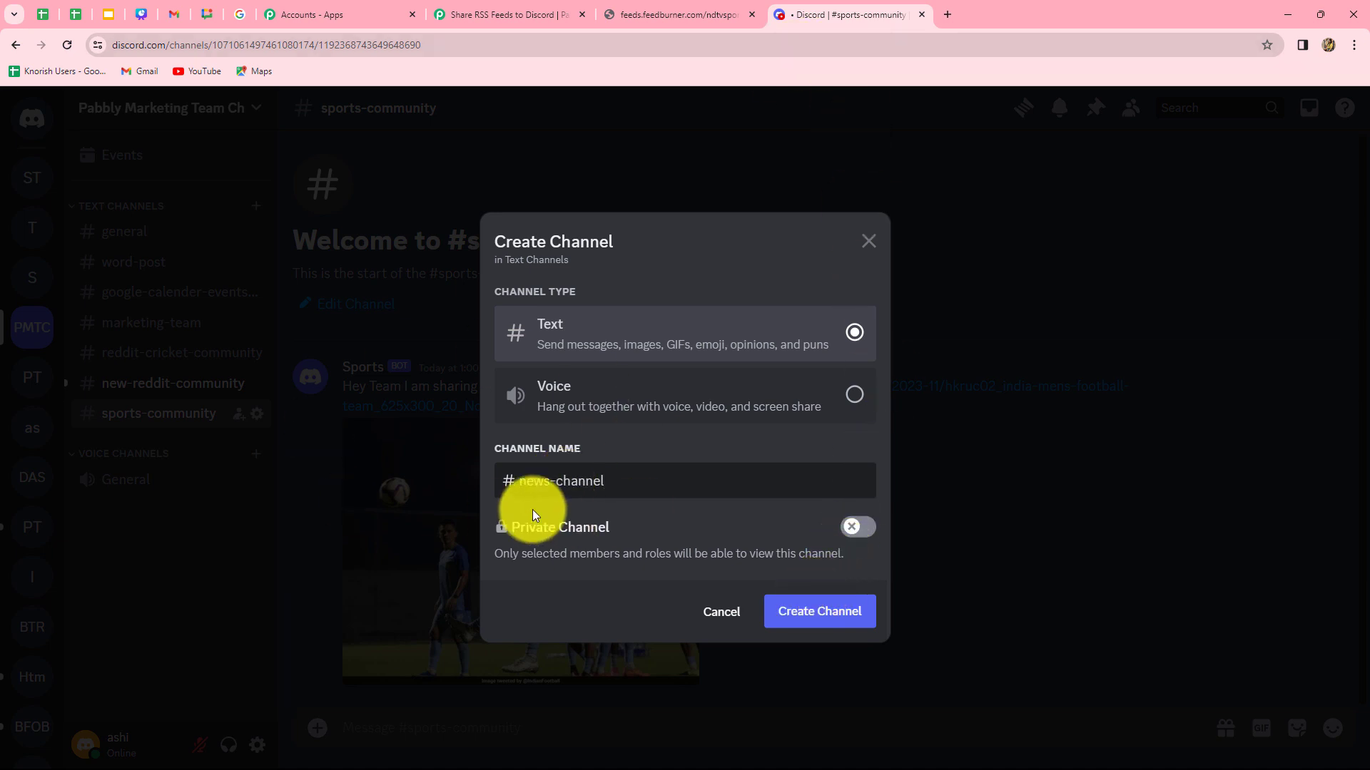
click(800, 614)
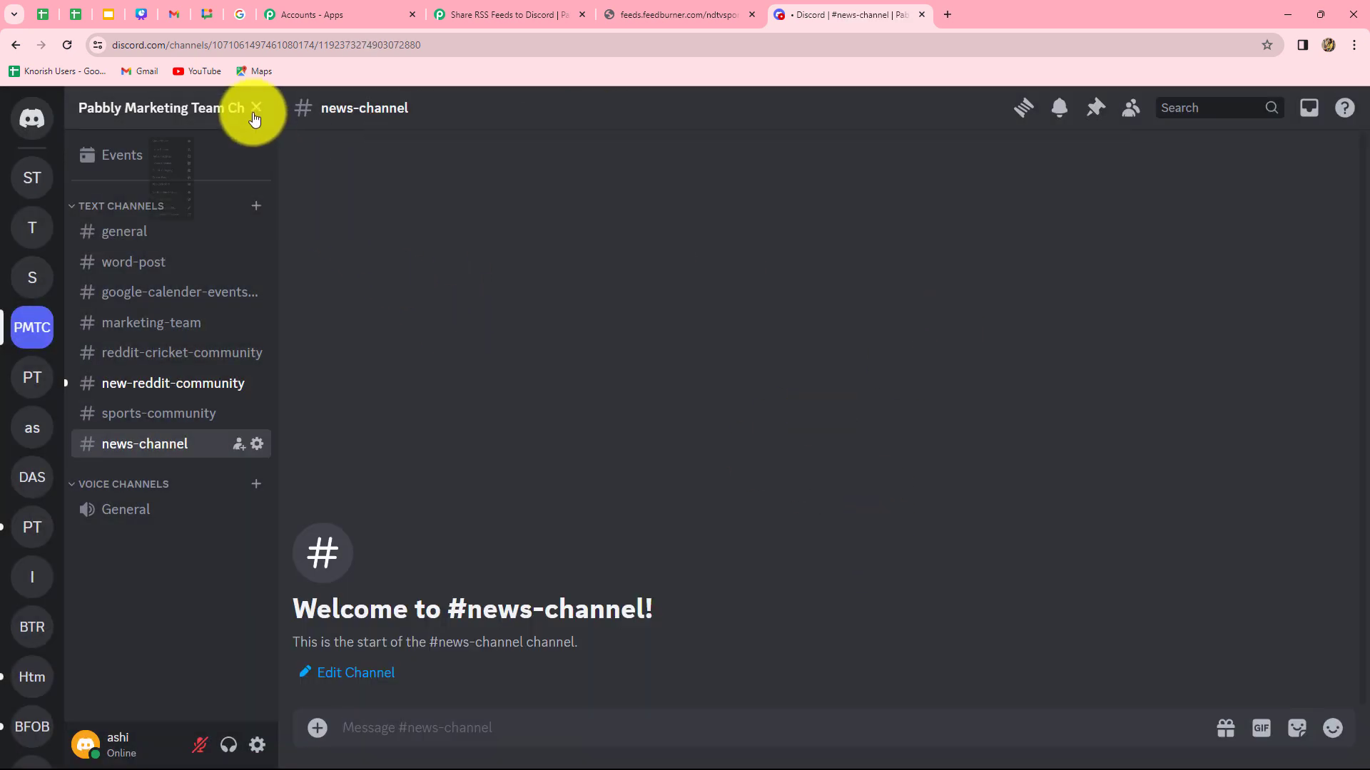
Step: Create a new webhook in the server's integration settings and expand its details
click(255, 109)
click(151, 227)
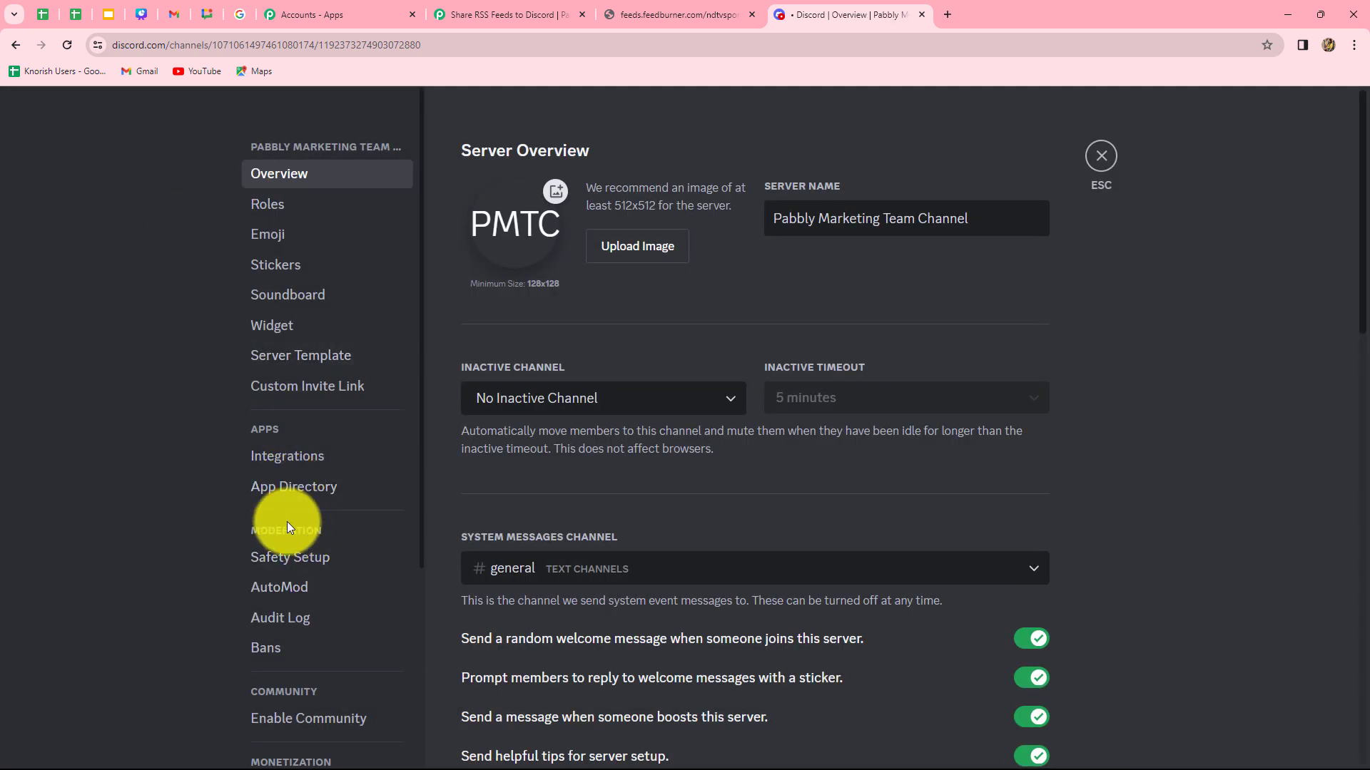
click(284, 460)
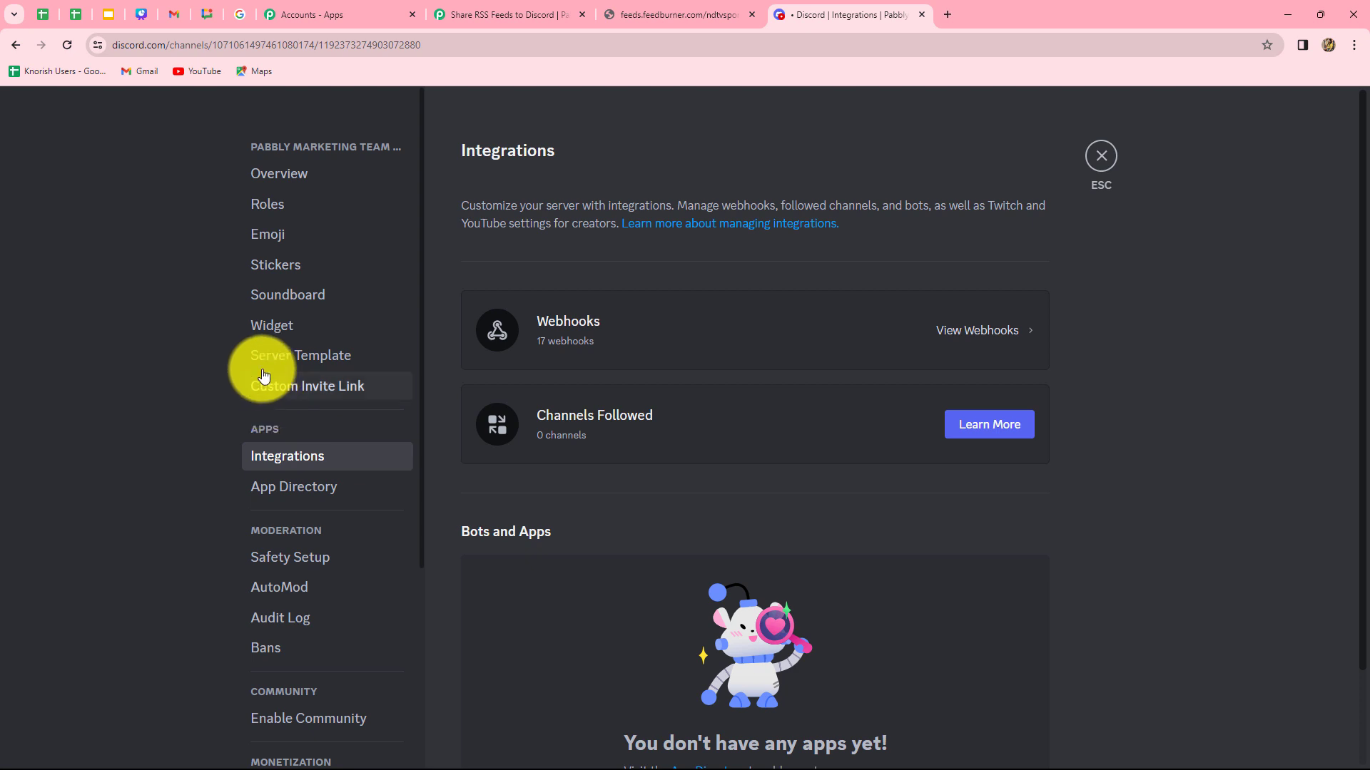
click(982, 332)
scroll(1246, 545, down, 5)
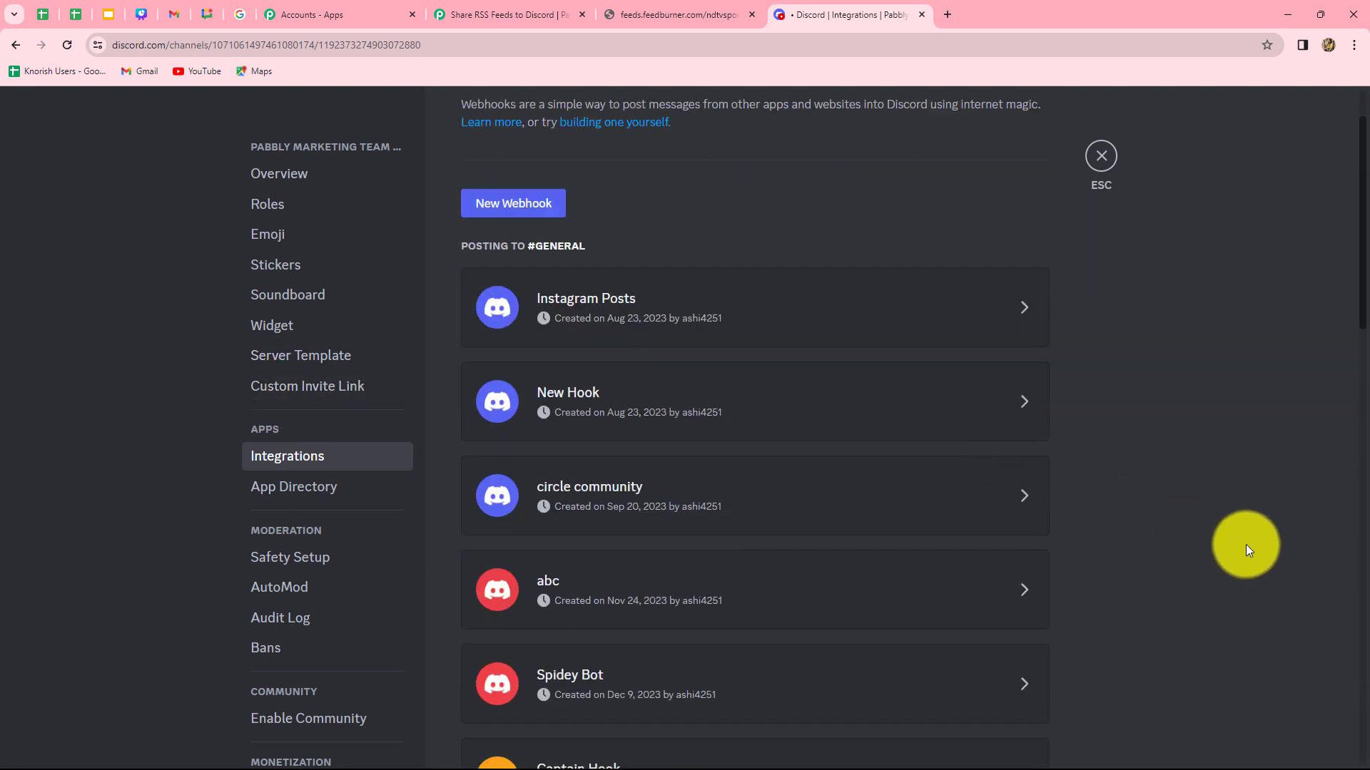
scroll(1227, 614, up, 5)
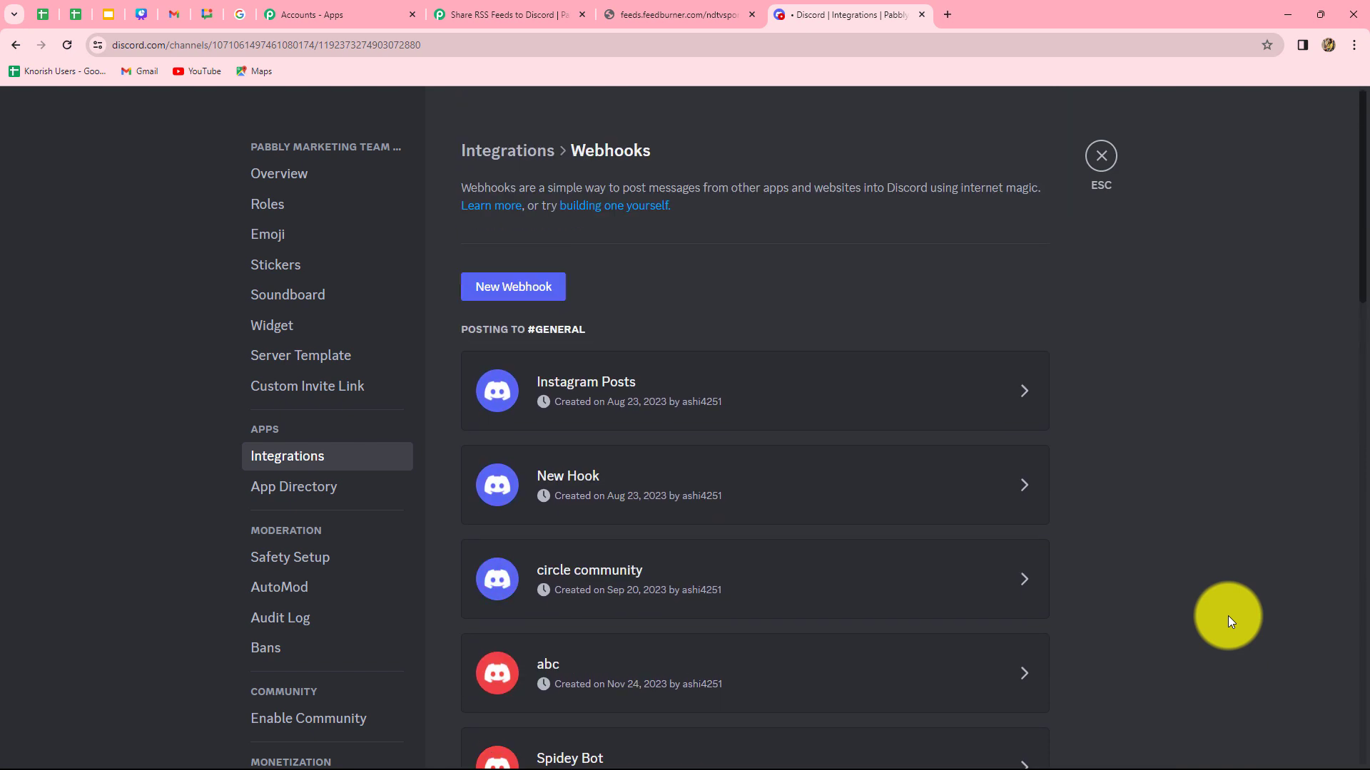
click(494, 295)
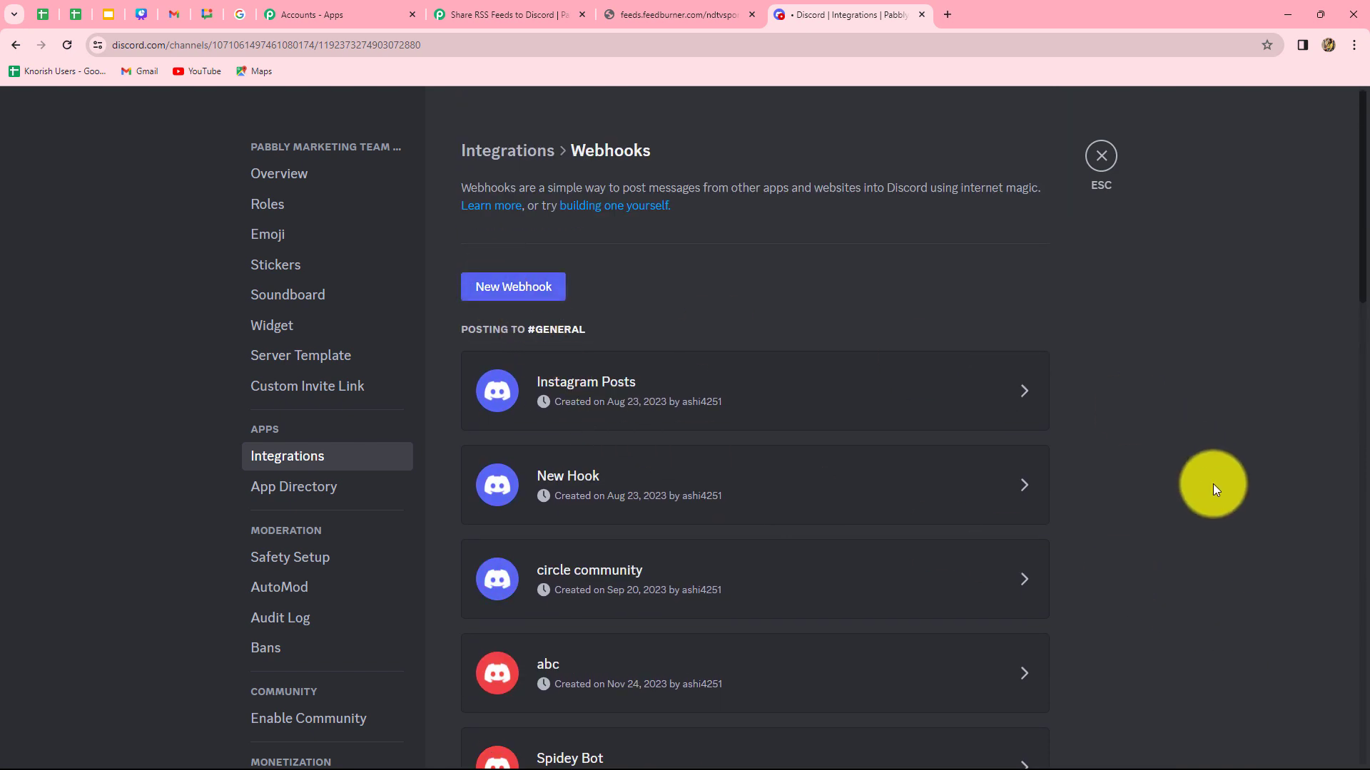
scroll(1210, 490, down, 10)
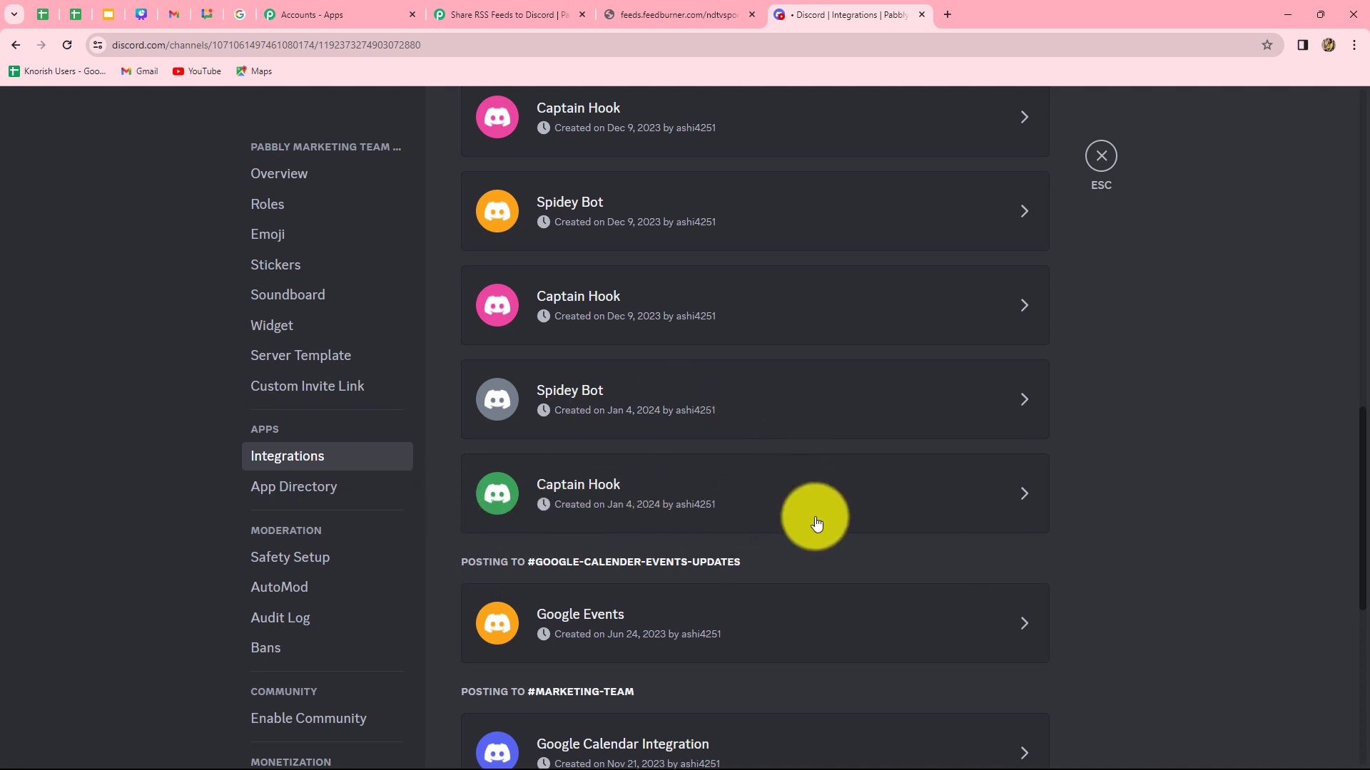
click(1025, 495)
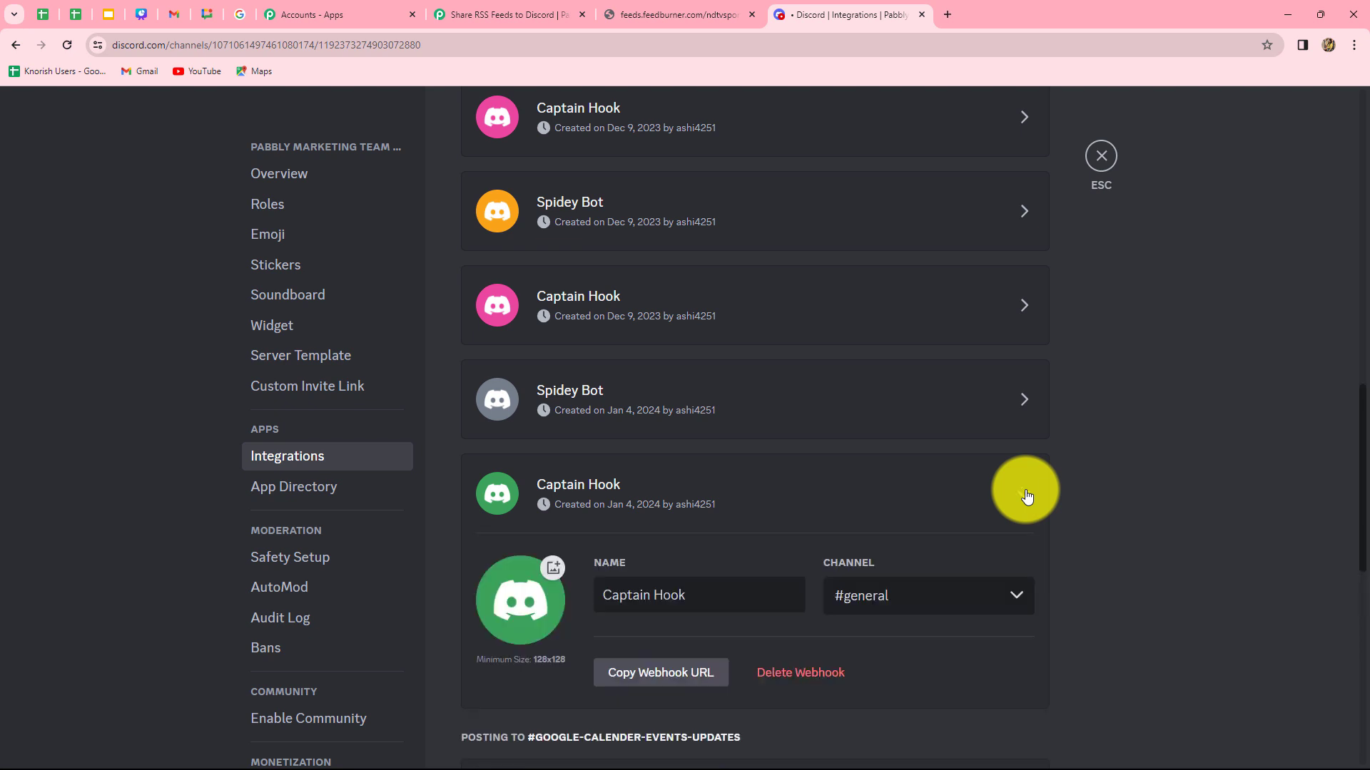
Step: Rename the new webhook to "news channel" and copy its webhook URL
scroll(670, 596, down, 2)
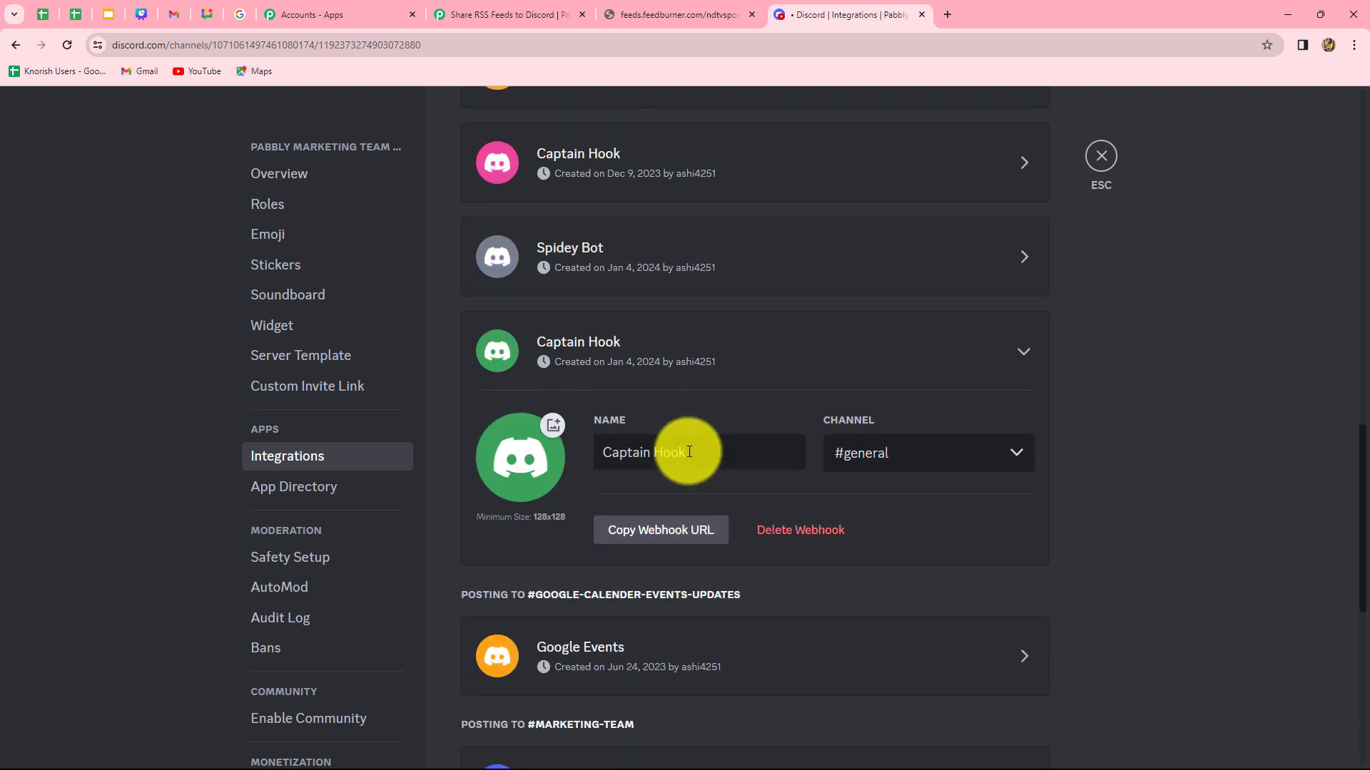
click(690, 452)
key(BackSpace)
key(BackSpace)
key(BackSpace)
key(BackSpace)
key(BackSpace)
key(BackSpace)
key(BackSpace)
key(BackSpace)
key(BackSpace)
key(BackSpace)
key(BackSpace)
key(BackSpace)
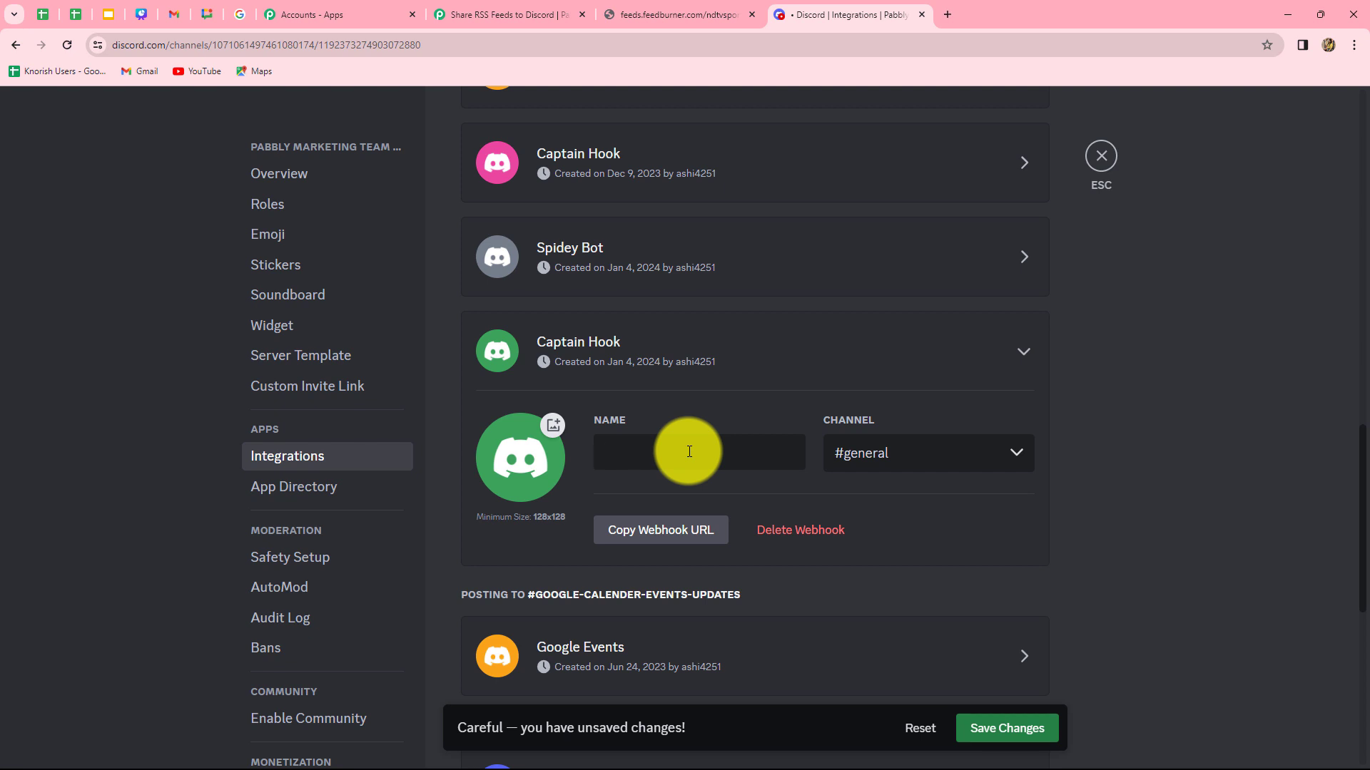
text(news channel)
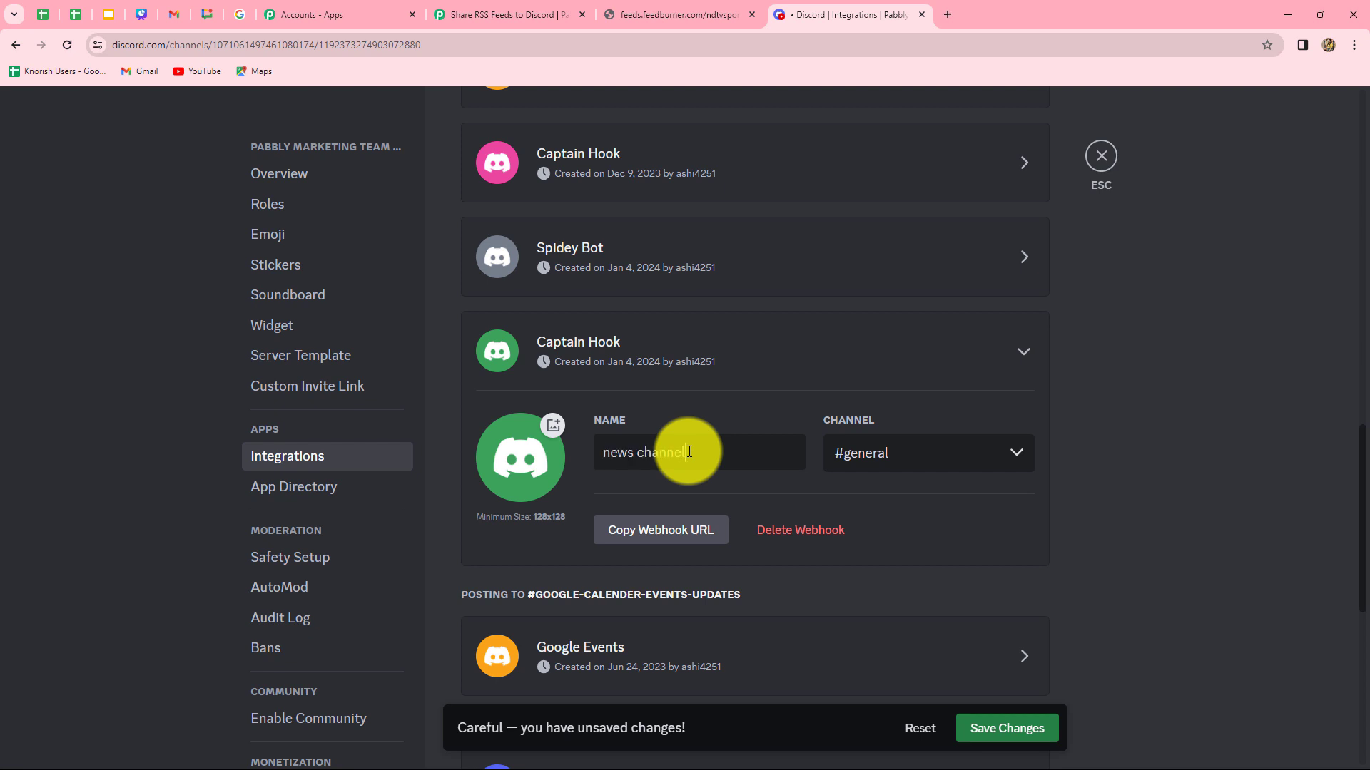
click(654, 528)
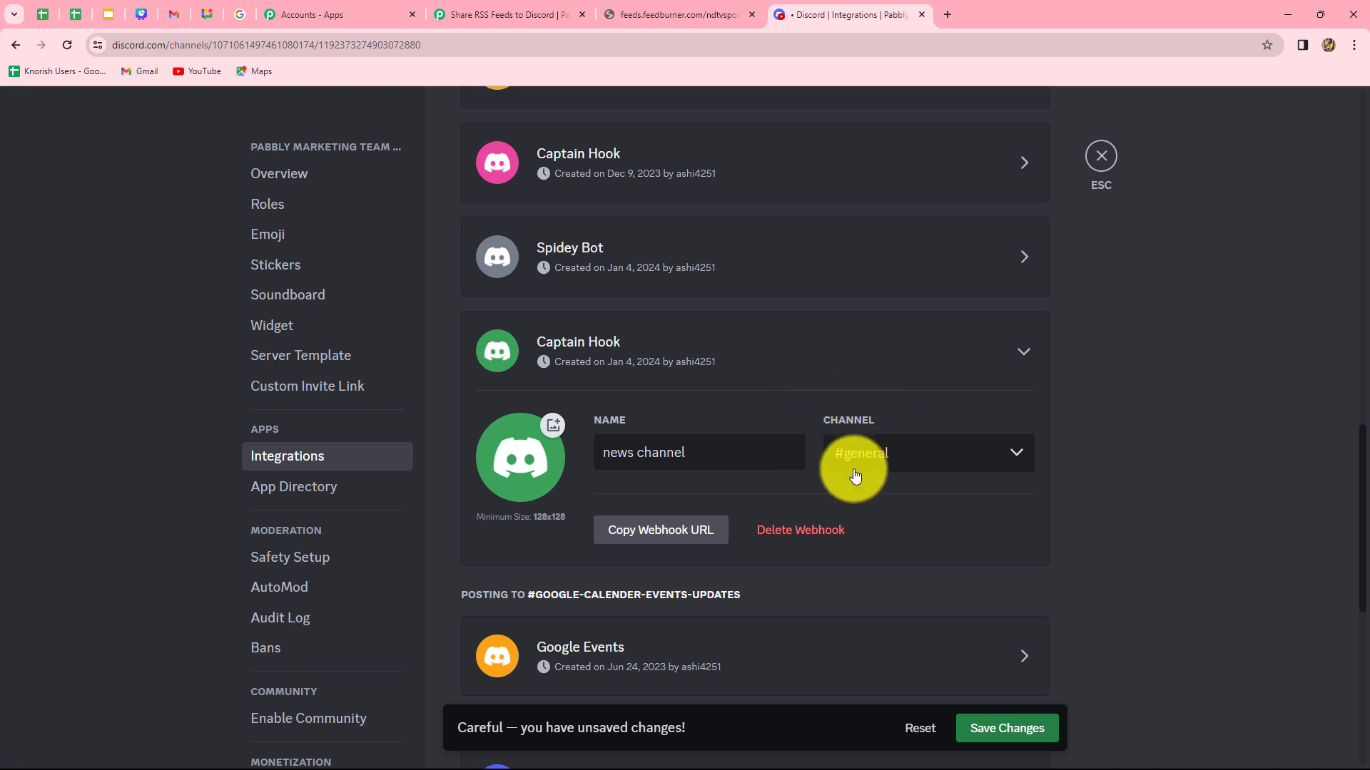
Step: Assign the webhook to the #news-channel channel and save the changes
click(902, 457)
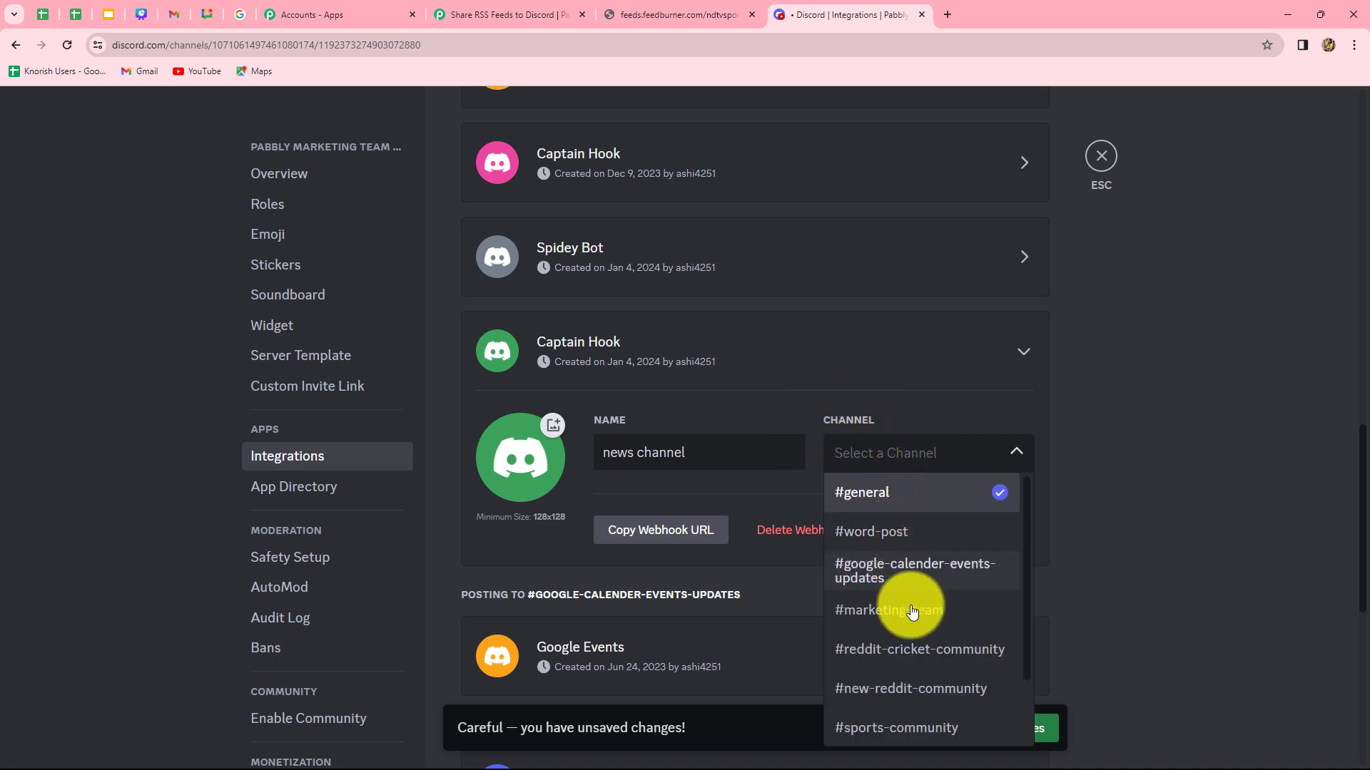
scroll(924, 677, down, 1)
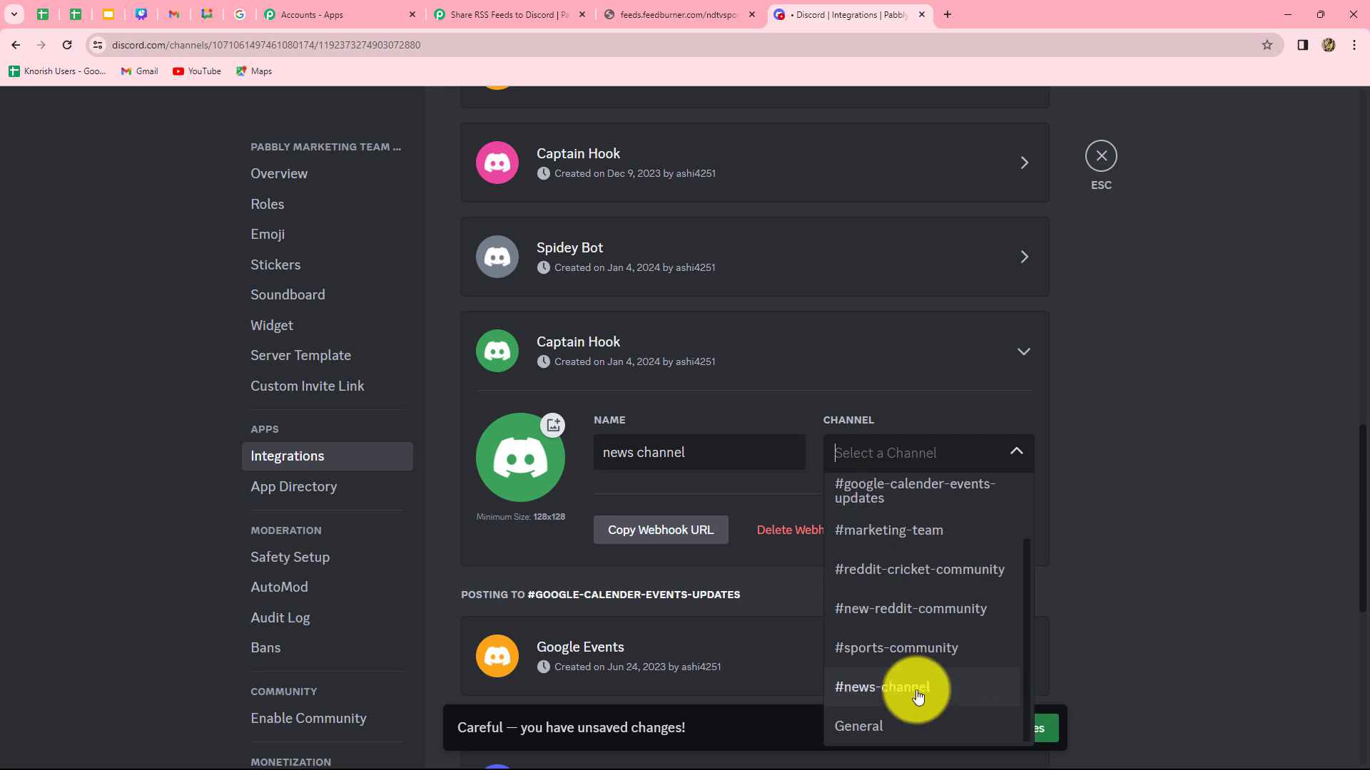
click(918, 692)
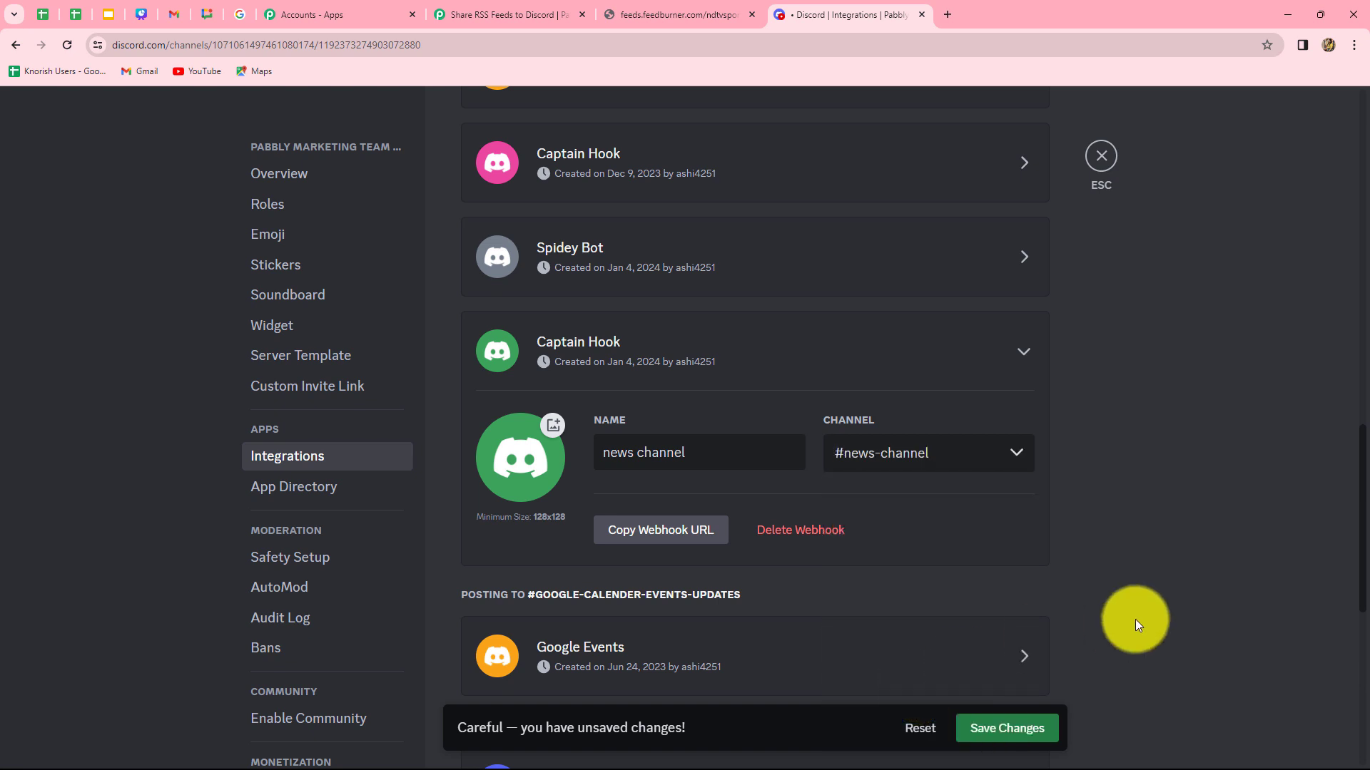
click(1018, 728)
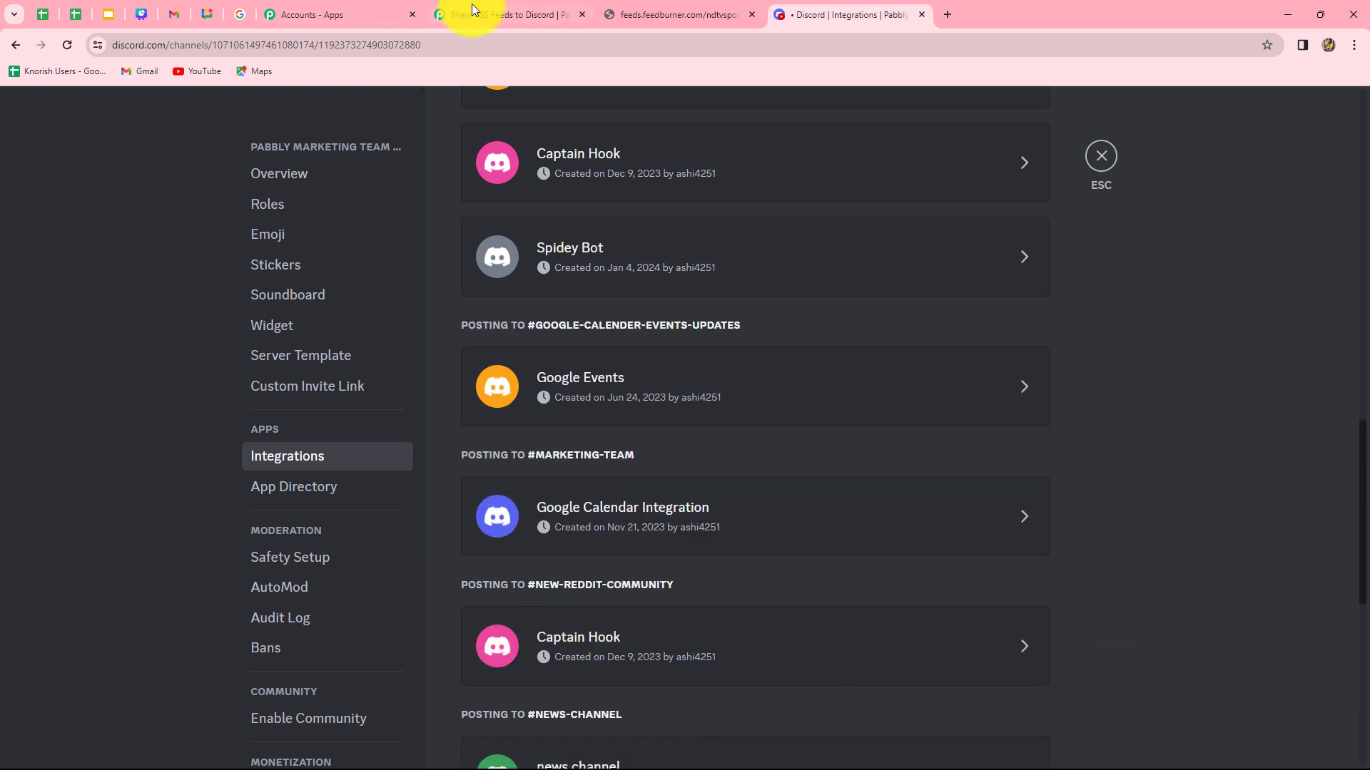
Step: Switch back to the Pabbly Connect workflow and paste the copied webhook URL into the Discord action's Webhook URL field
click(472, 6)
click(390, 188)
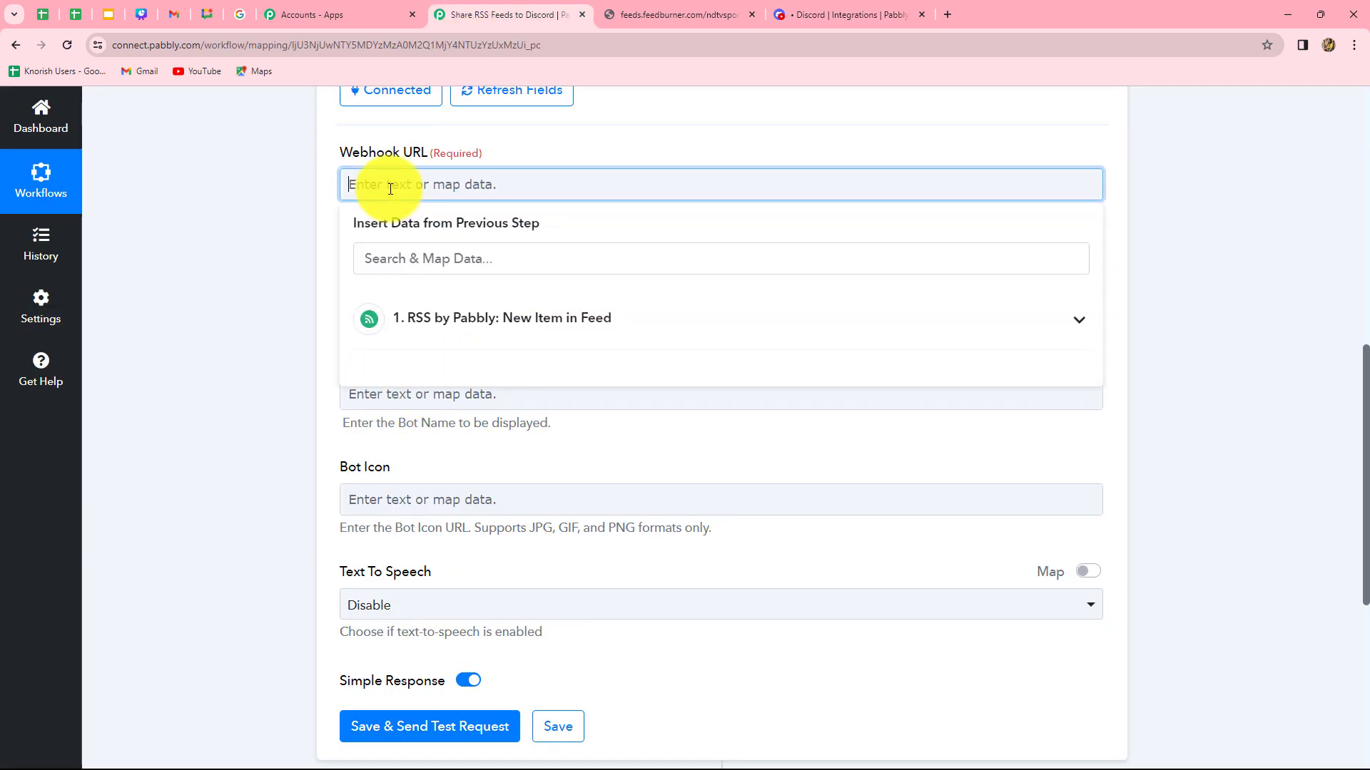
key(ctrl+v)
click(599, 257)
Step: Set the message to "Hello, I am sharing a new sports related RSS Feed, please check this out! :" followed by the RSS trigger's mapped Media:content $ Url
click(376, 302)
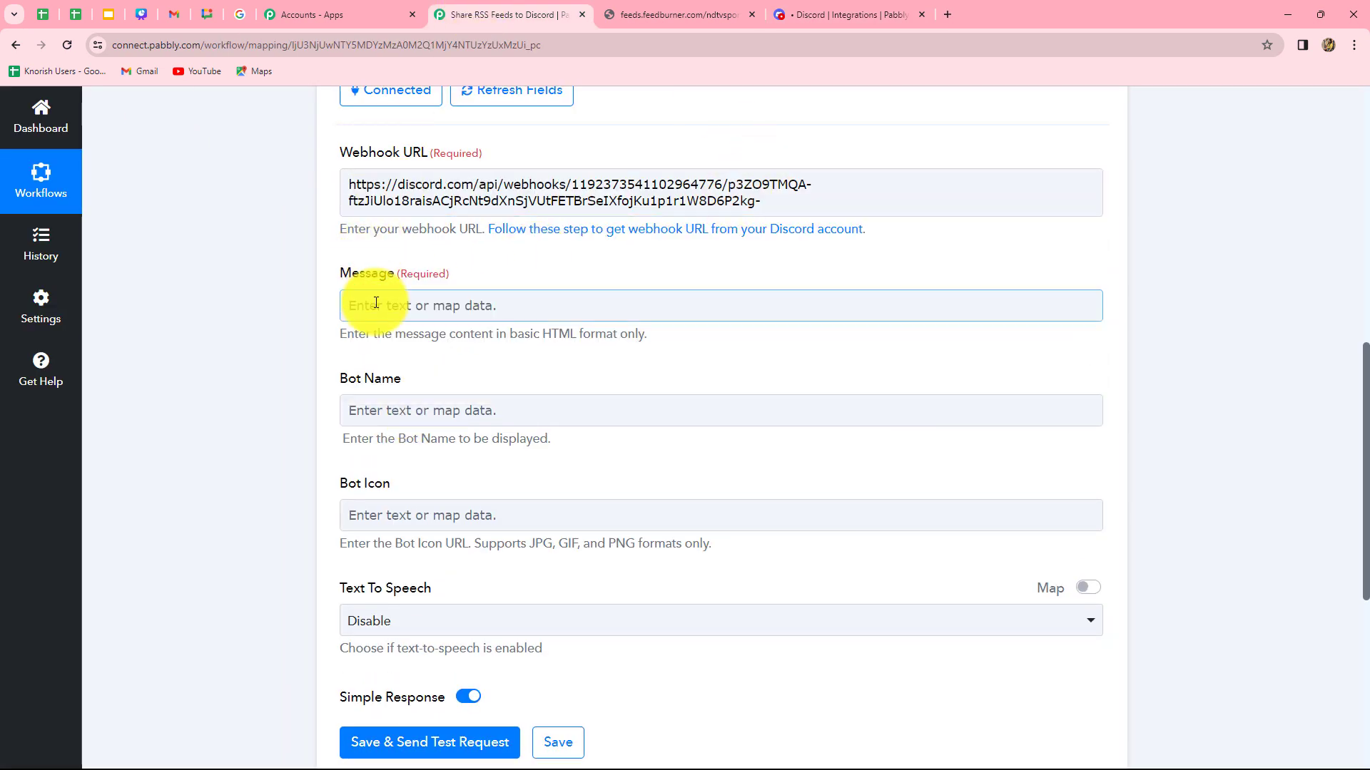
scroll(356, 285, down, 1)
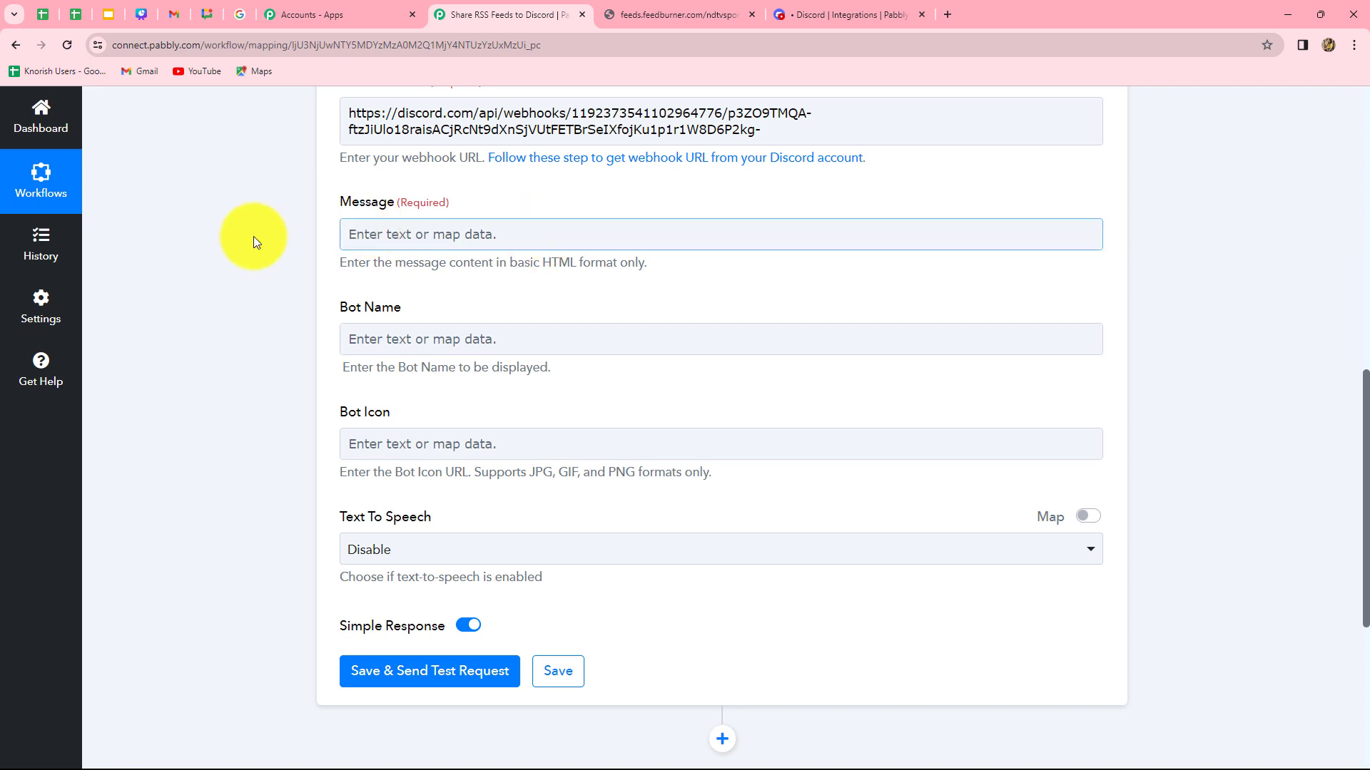
click(294, 247)
click(724, 236)
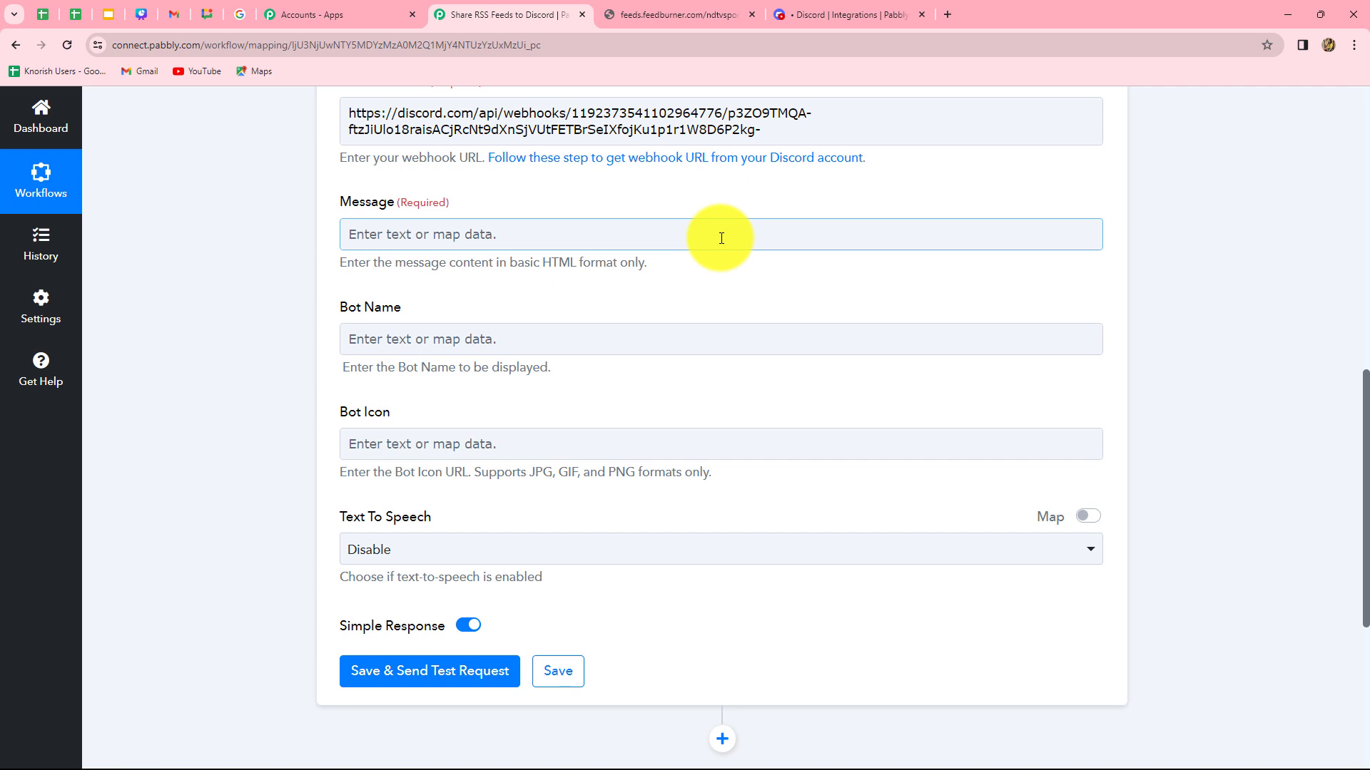
click(219, 229)
click(485, 237)
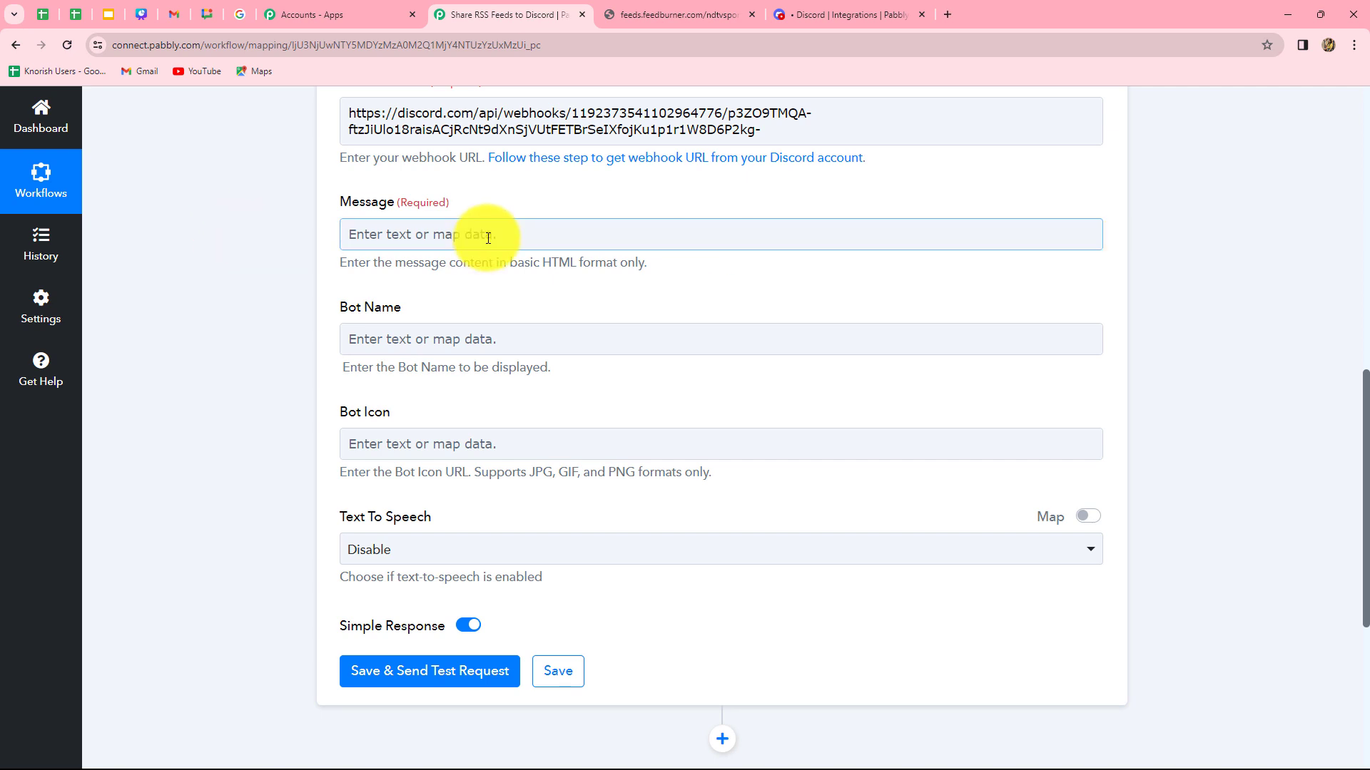
click(482, 234)
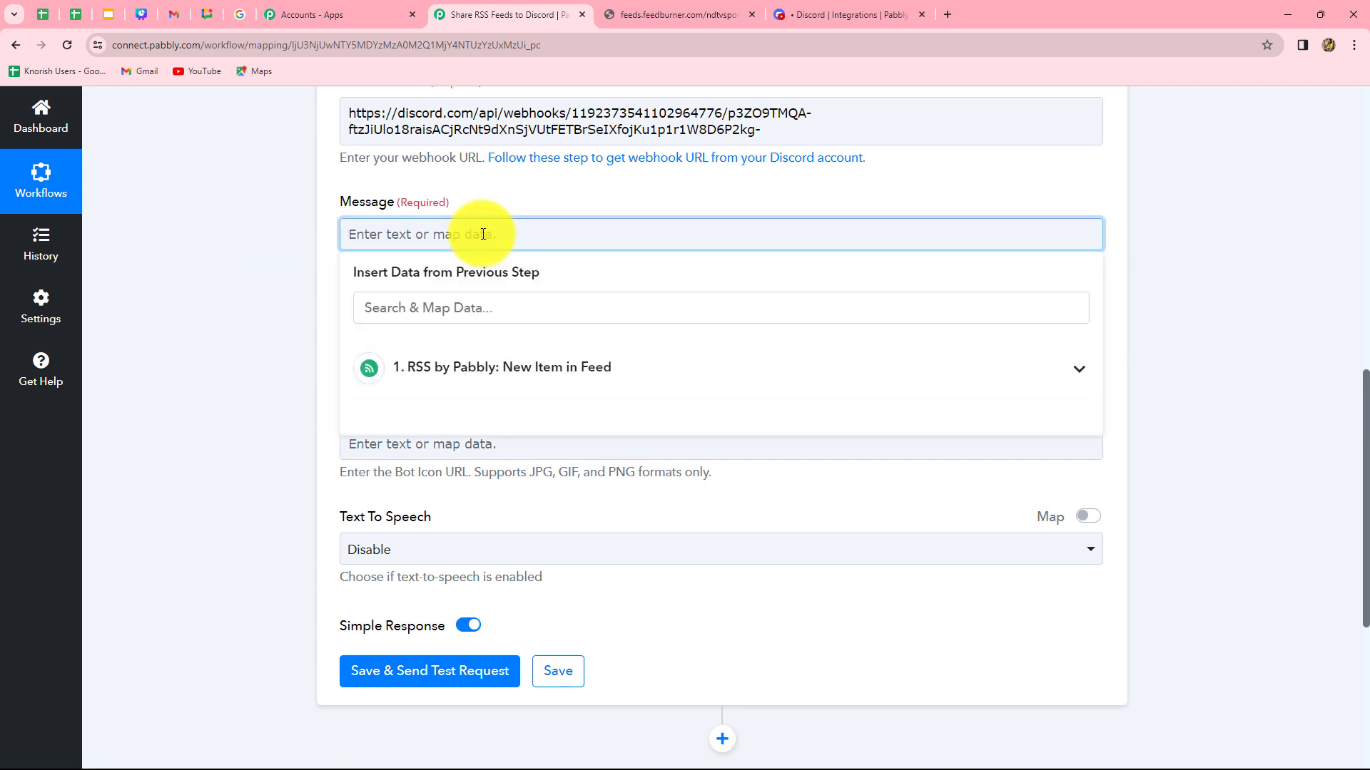
text(Hello, I am sharing a new sports related RSS Feed, please check this out! :)
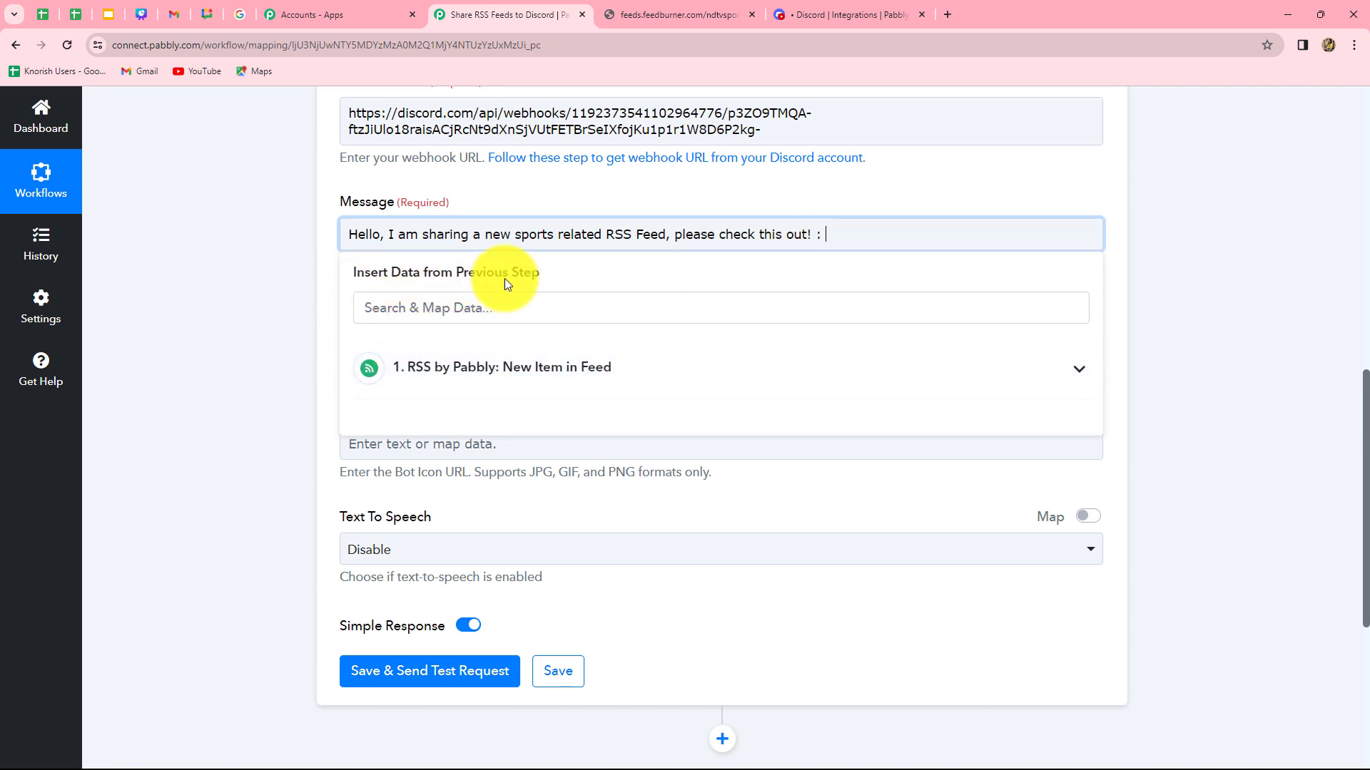
click(512, 370)
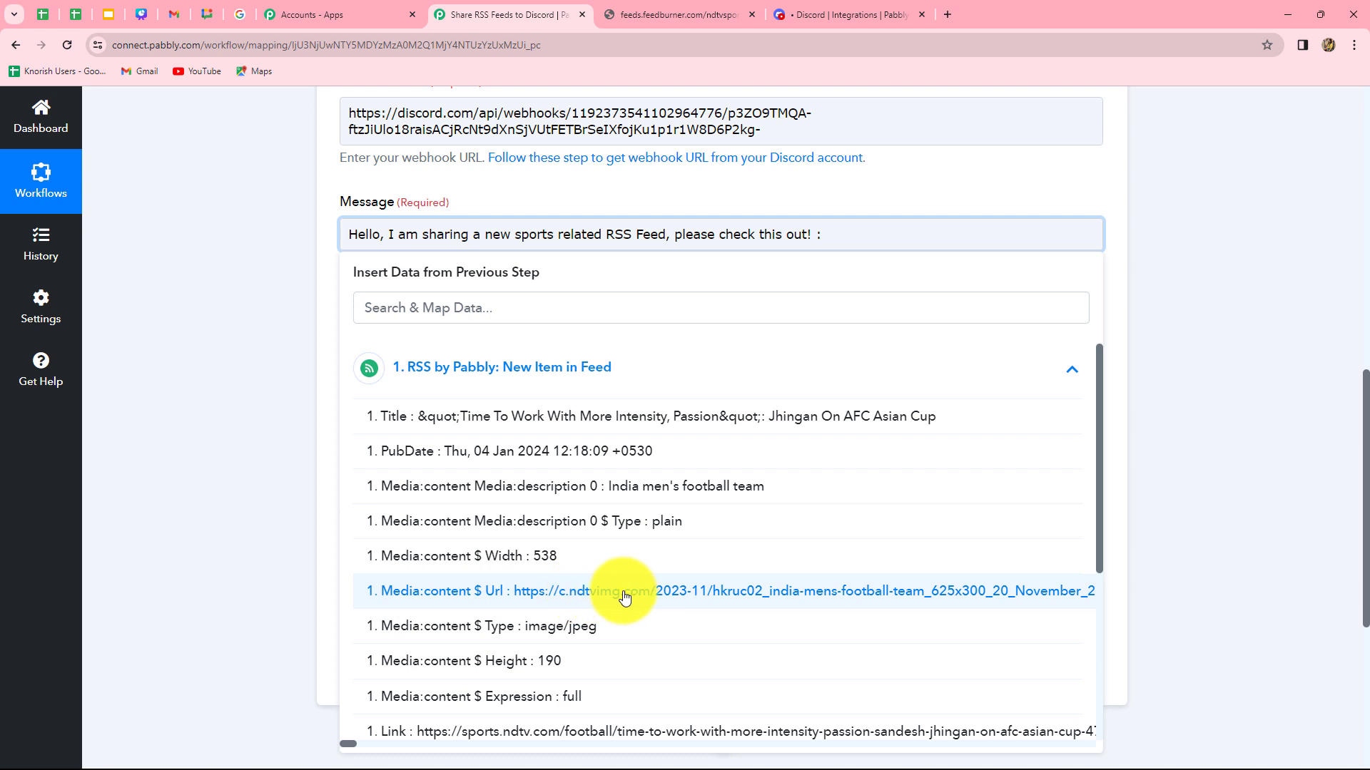
click(677, 597)
click(1260, 515)
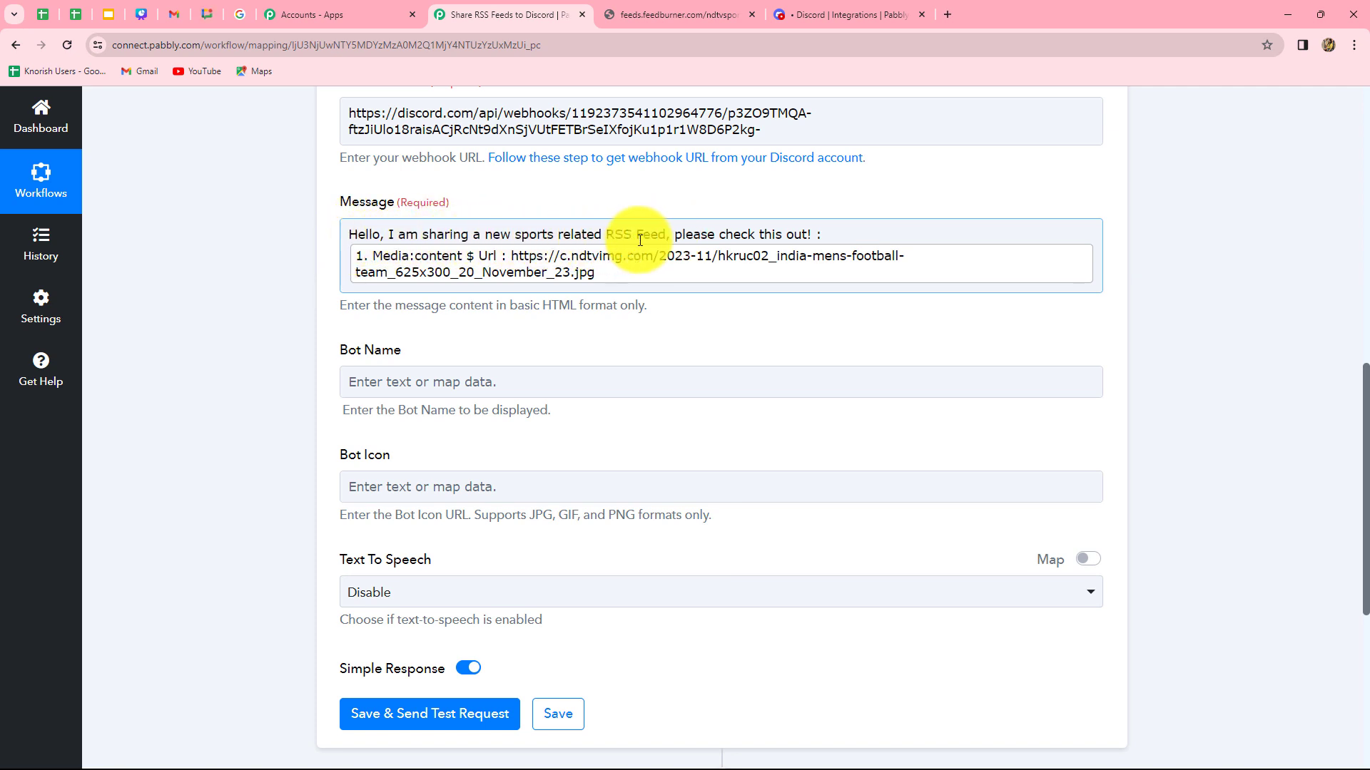
Step: Set the Discord action's bot name to Sports News
click(510, 383)
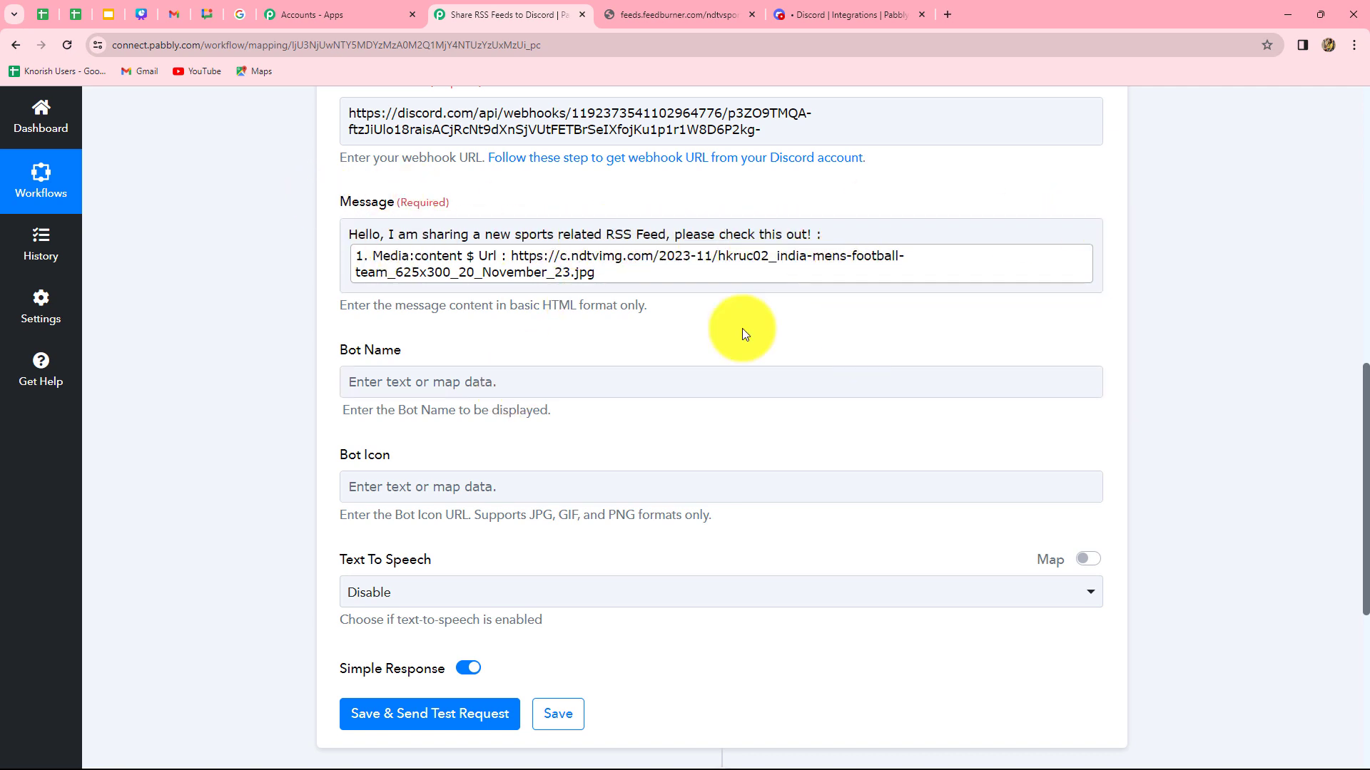
scroll(853, 339, down, 3)
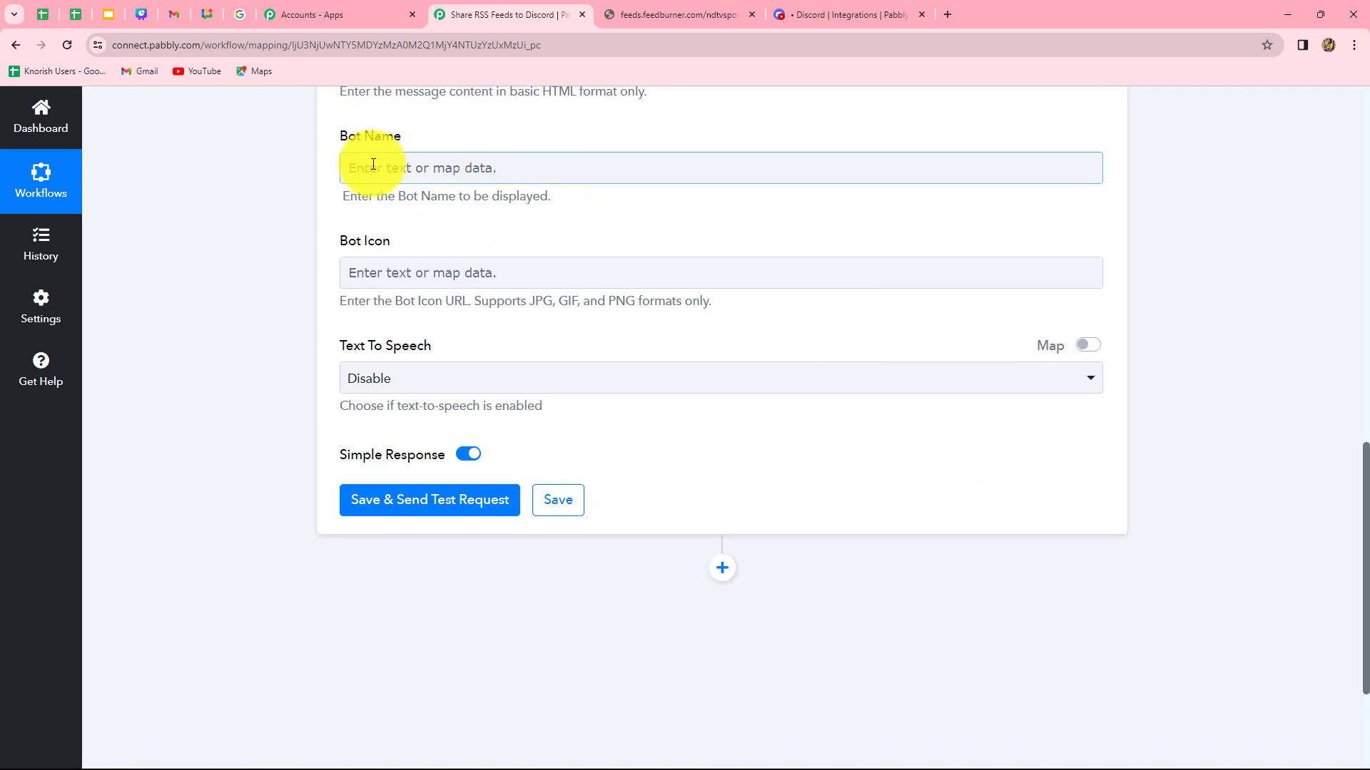
click(470, 172)
text(Sprts)
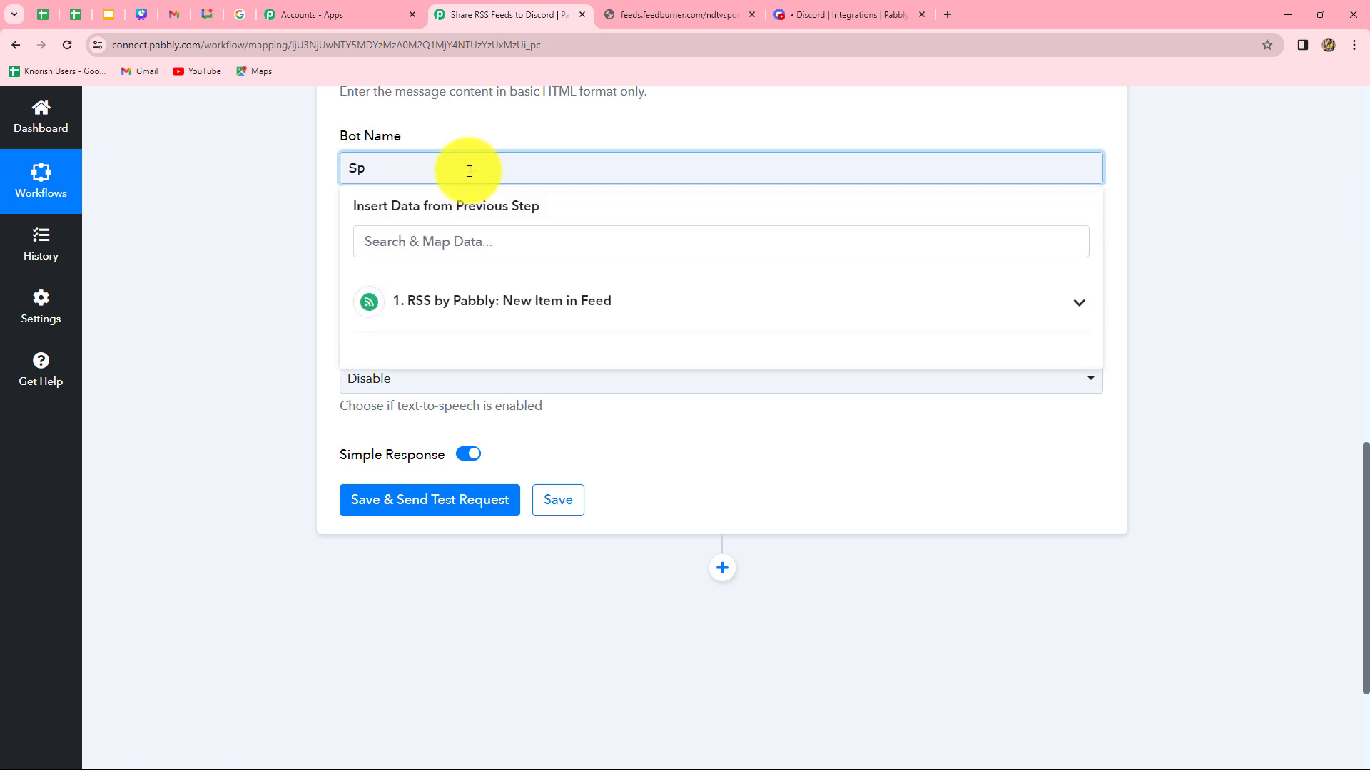
key(BackSpace)
key(BackSpace)
key(BackSpace)
text(orts News)
click(211, 223)
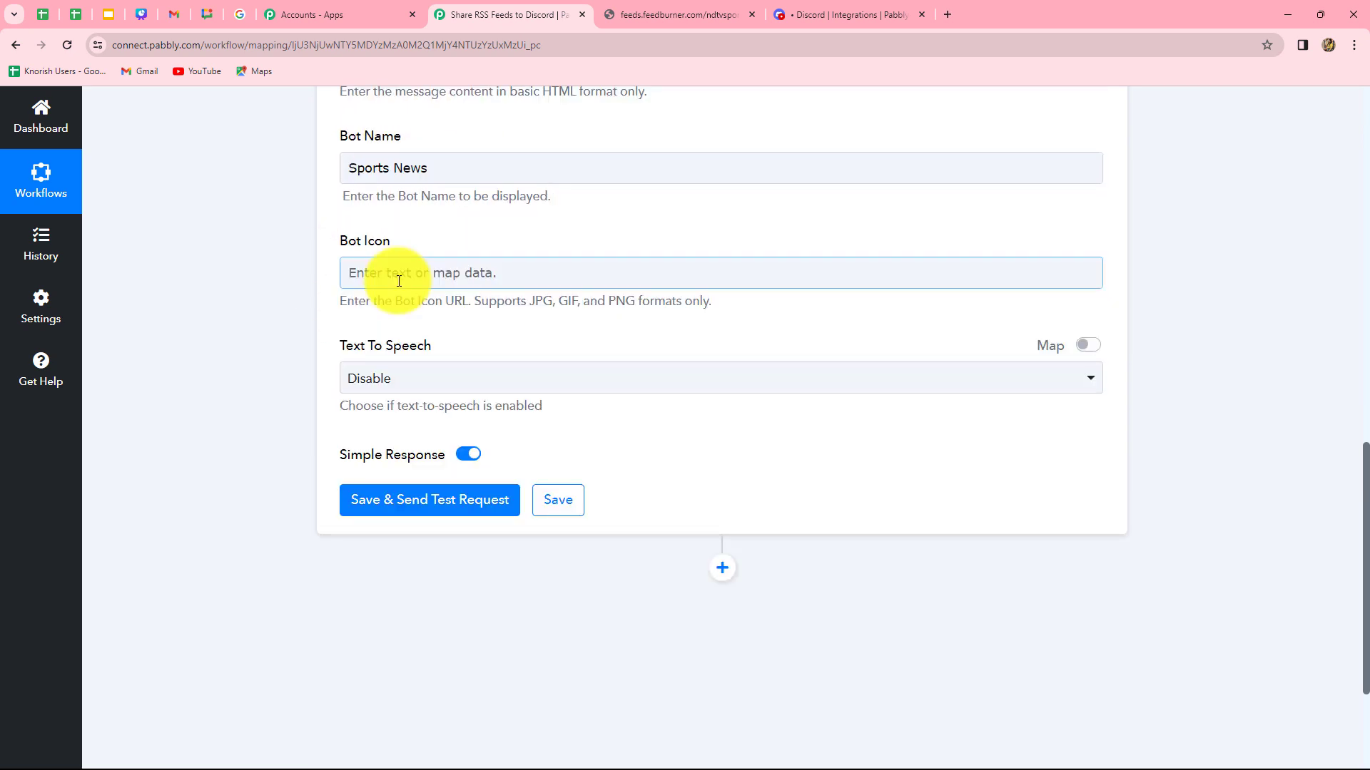
Step: Save the Discord action with a test request, check the posted message and its image link in Discord's news-channel, and return to the workflow
click(392, 505)
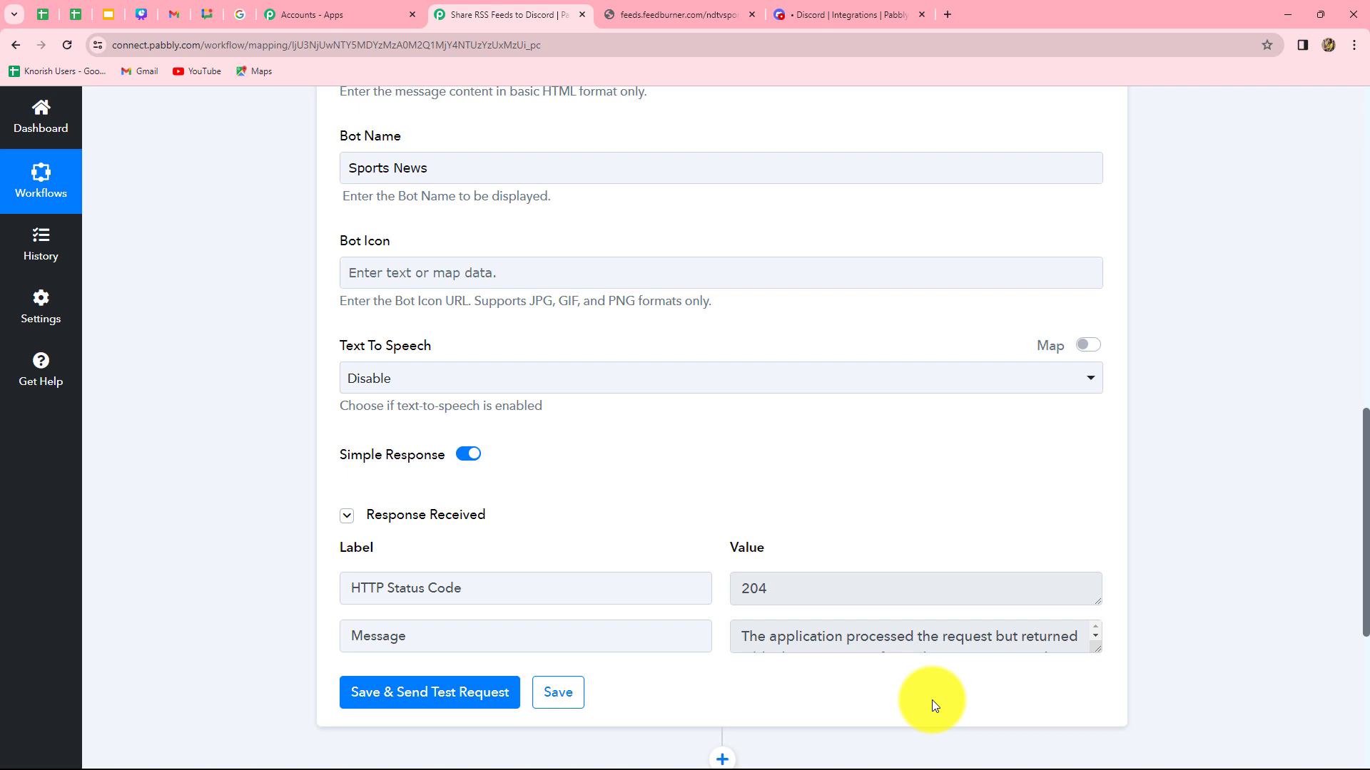
click(861, 11)
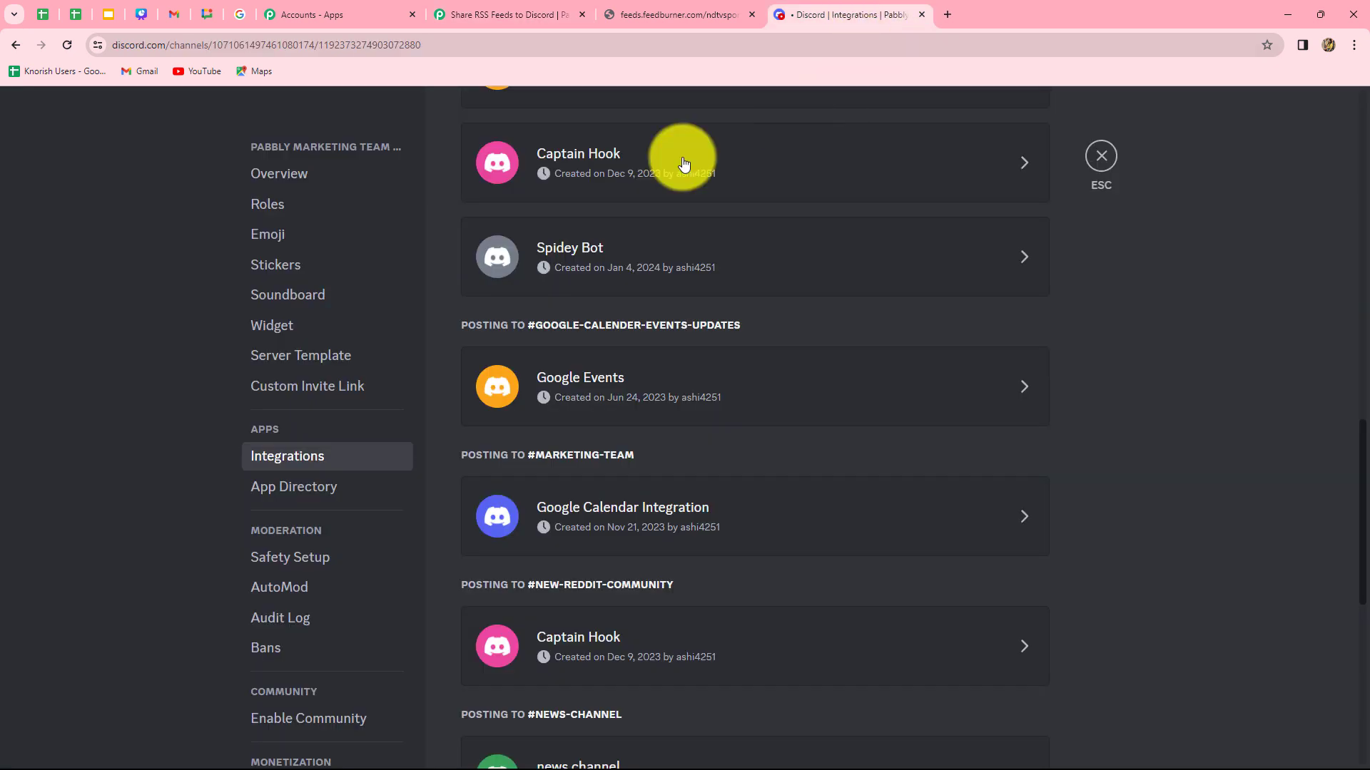
click(1100, 156)
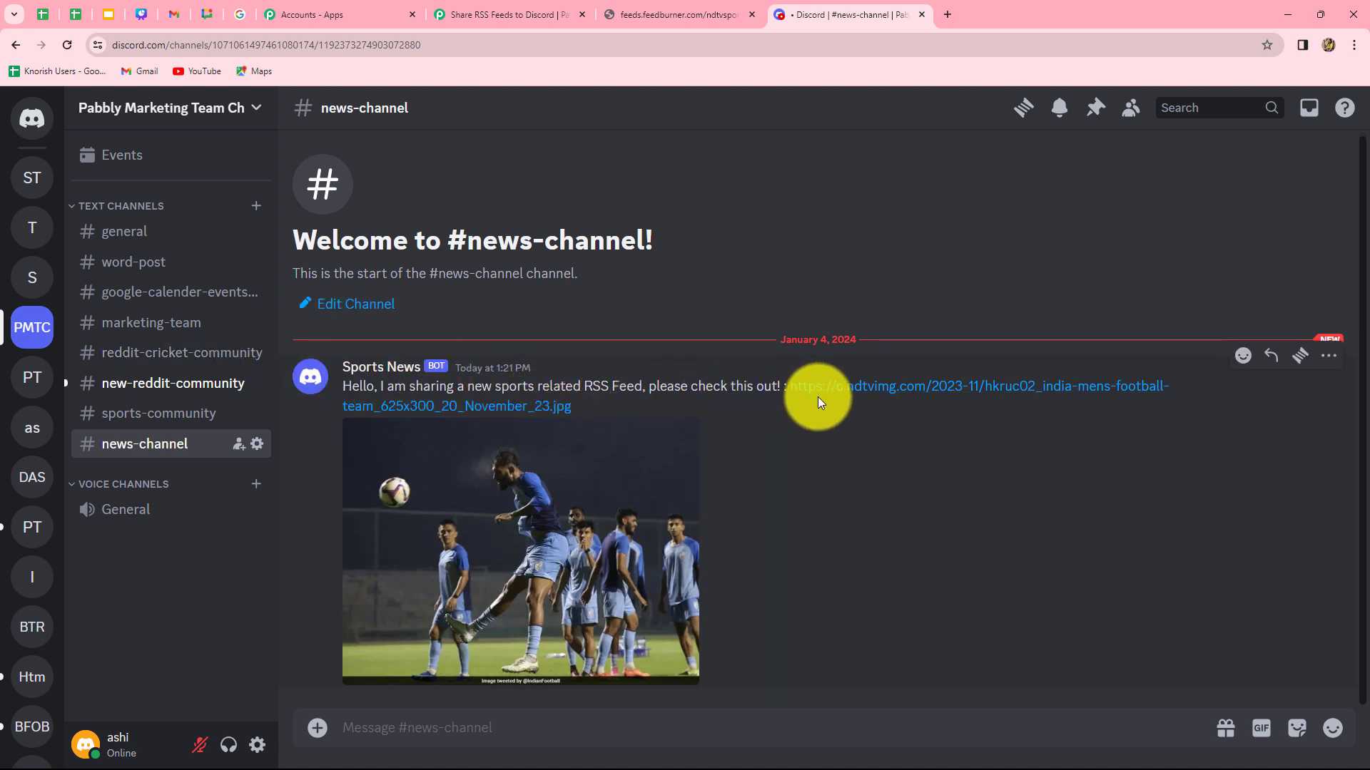
click(891, 391)
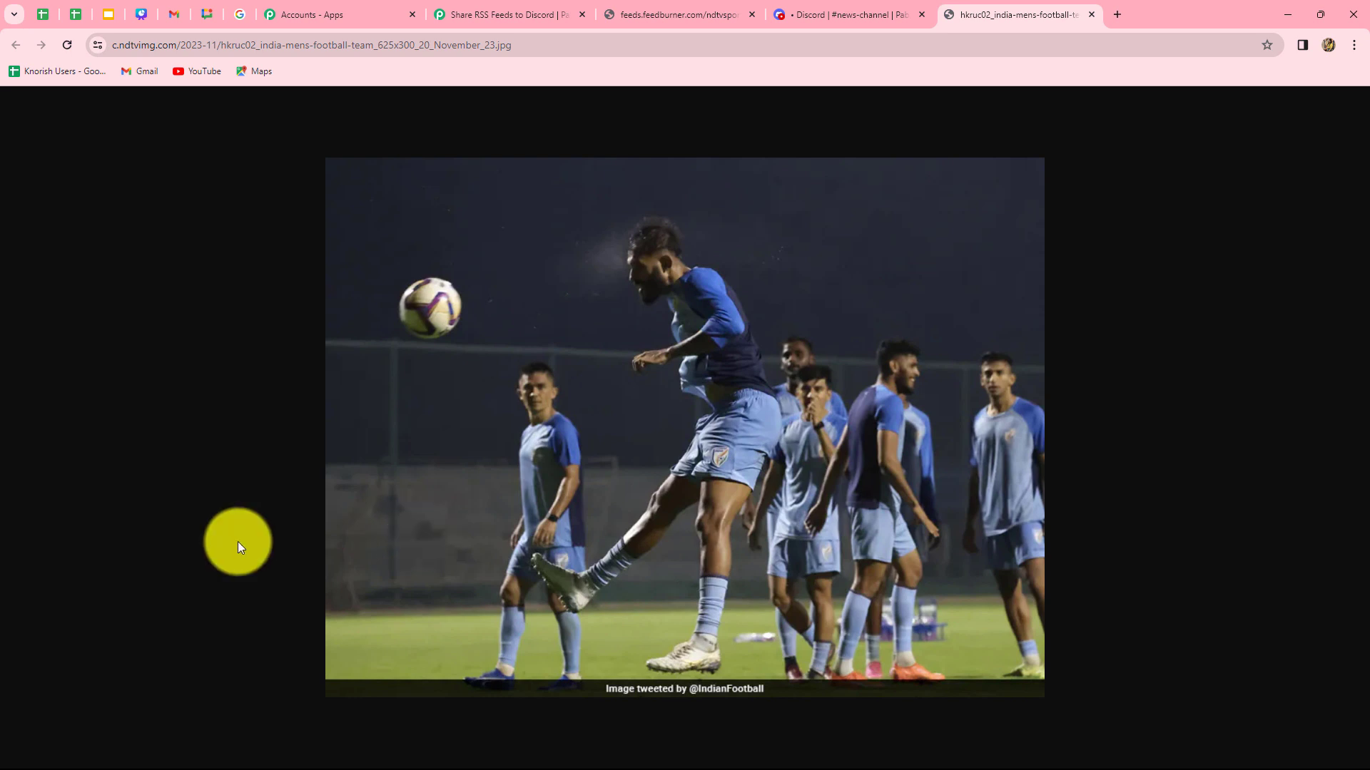
click(509, 32)
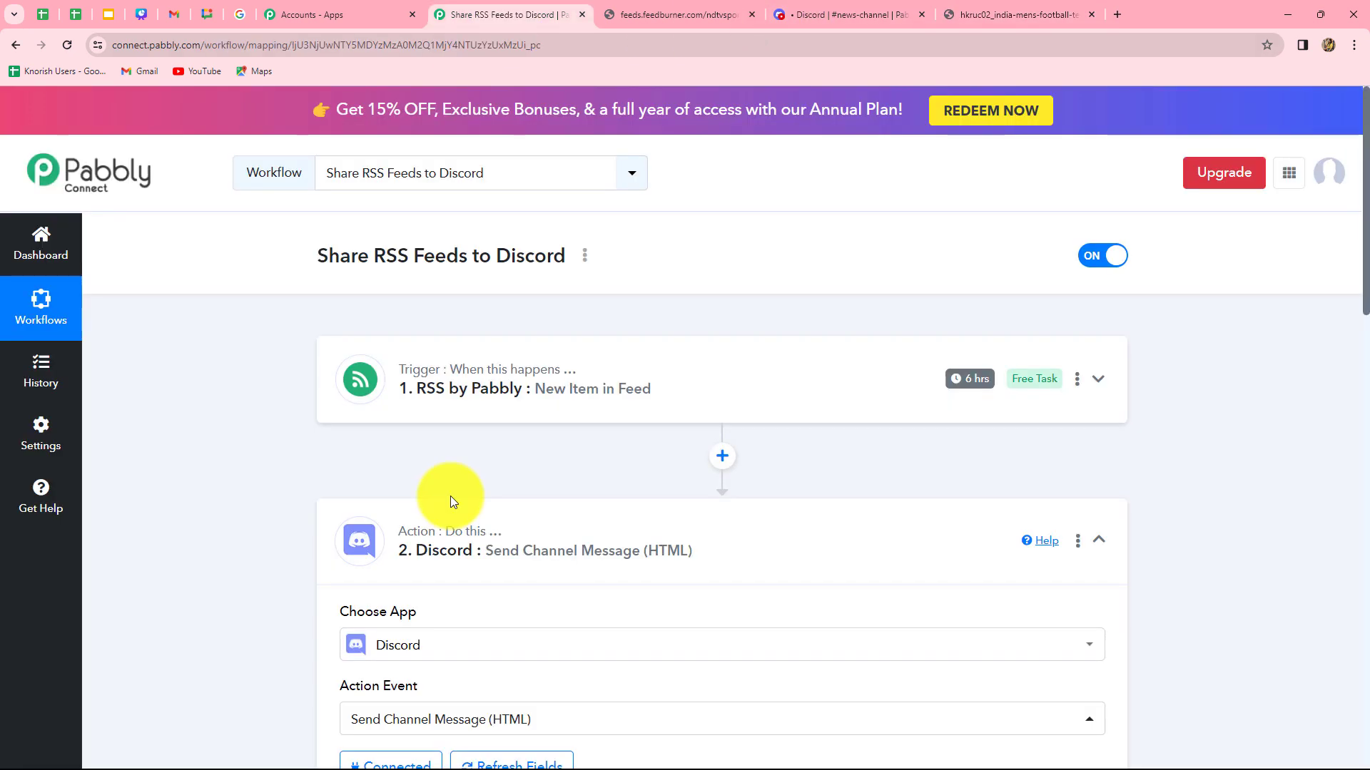